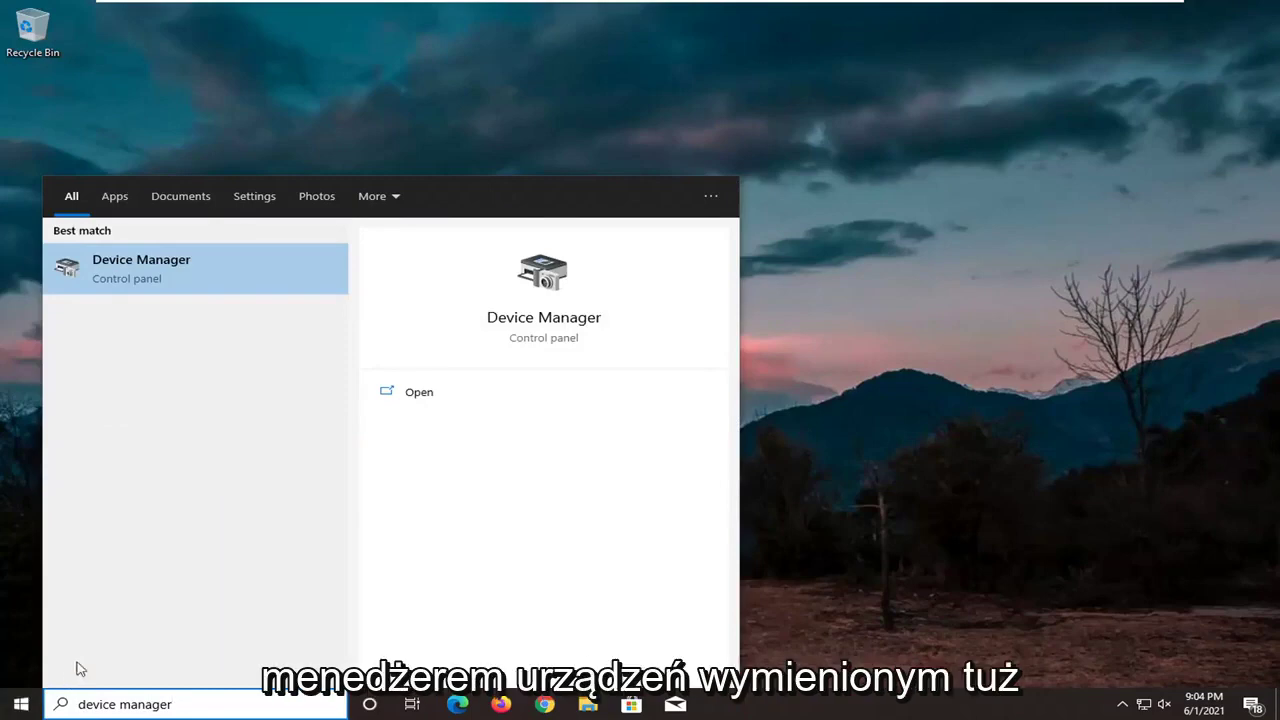
Open Device Manager and expand the Universal Serial Bus controllers category.
{"action": "left_click", "coordinate": [178, 270]}
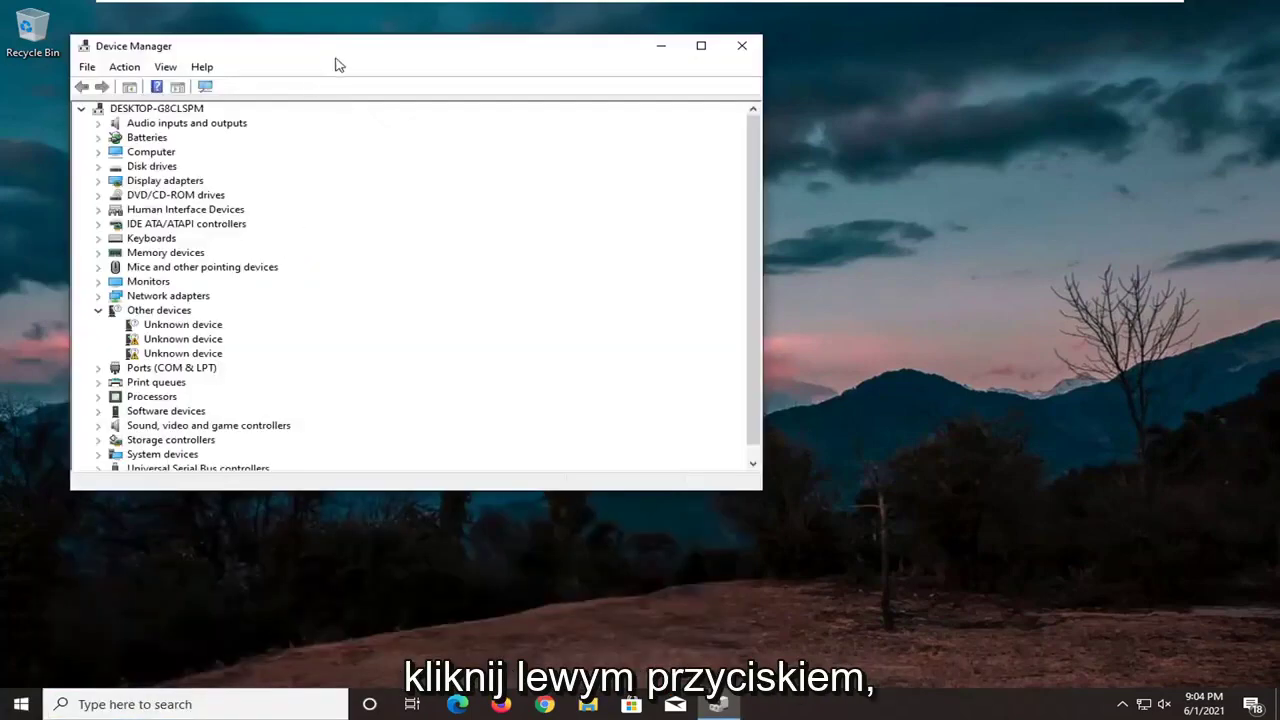
{"action": "left_click_drag", "start_coordinate": [336, 64], "coordinate": [512, 101]}
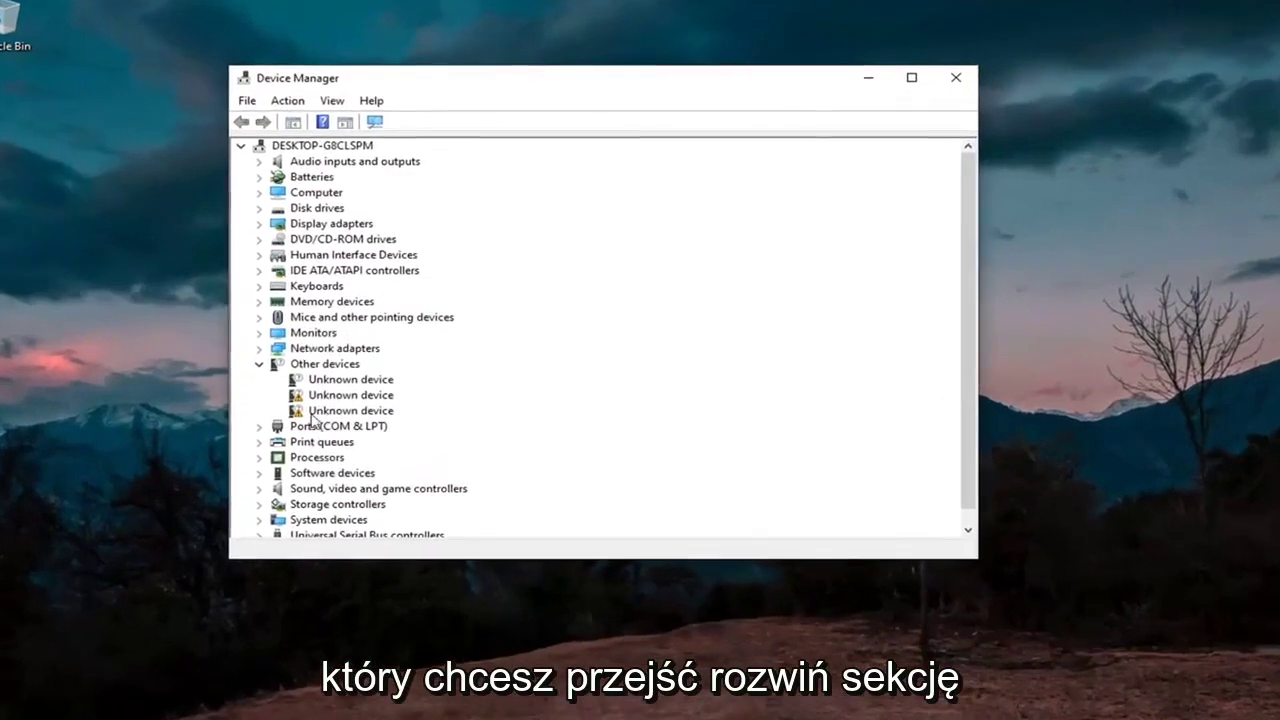
{"action": "scroll", "coordinate": [313, 420], "scroll_direction": "down", "scroll_amount": 1}
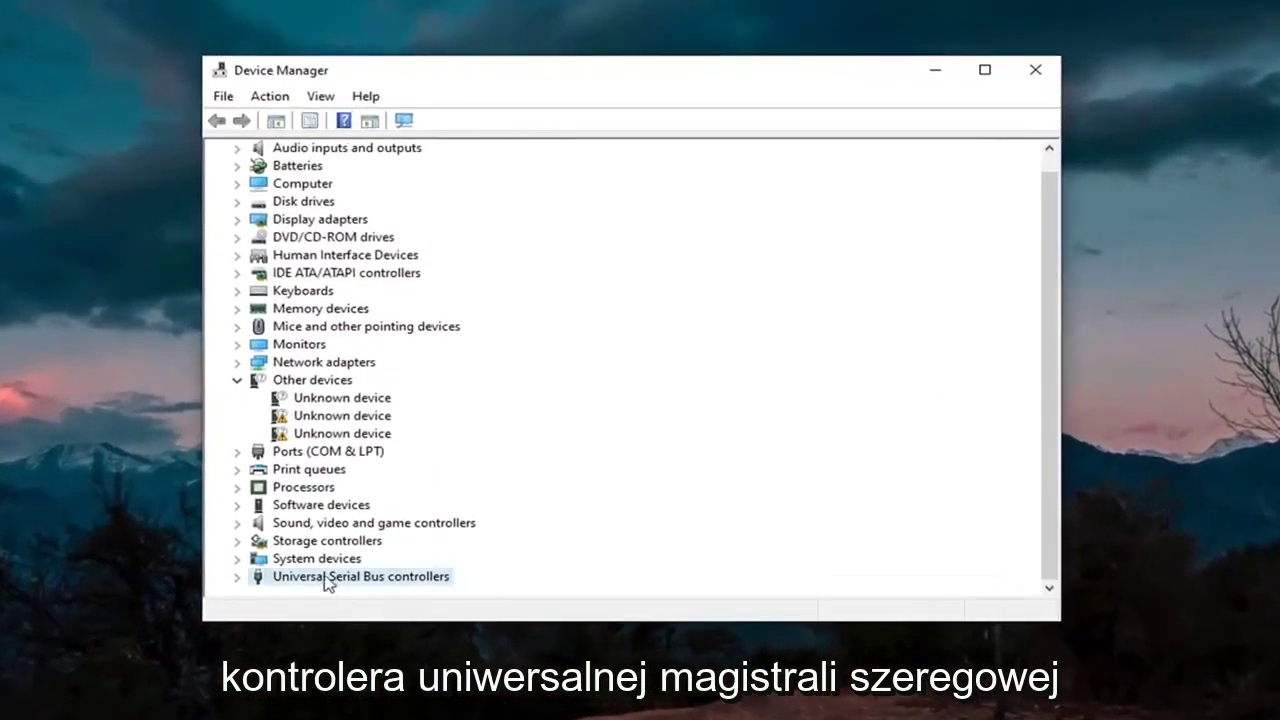
{"action": "double_click", "coordinate": [334, 578]}
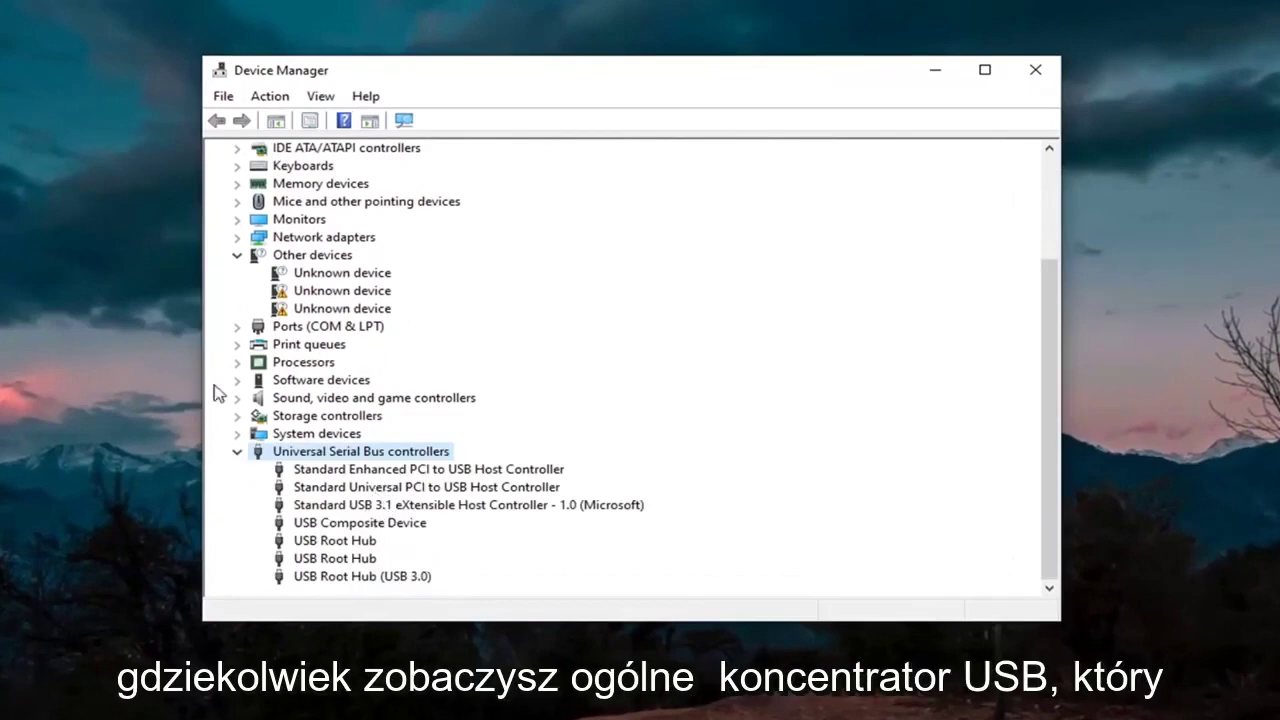
Update the Standard USB 3.1 eXtensible Host Controller driver with USB xHCI Compliant Host Controller from the computer's available drivers, and close Device Manager.
{"action": "left_click", "coordinate": [400, 522]}
{"action": "left_click", "coordinate": [395, 505]}
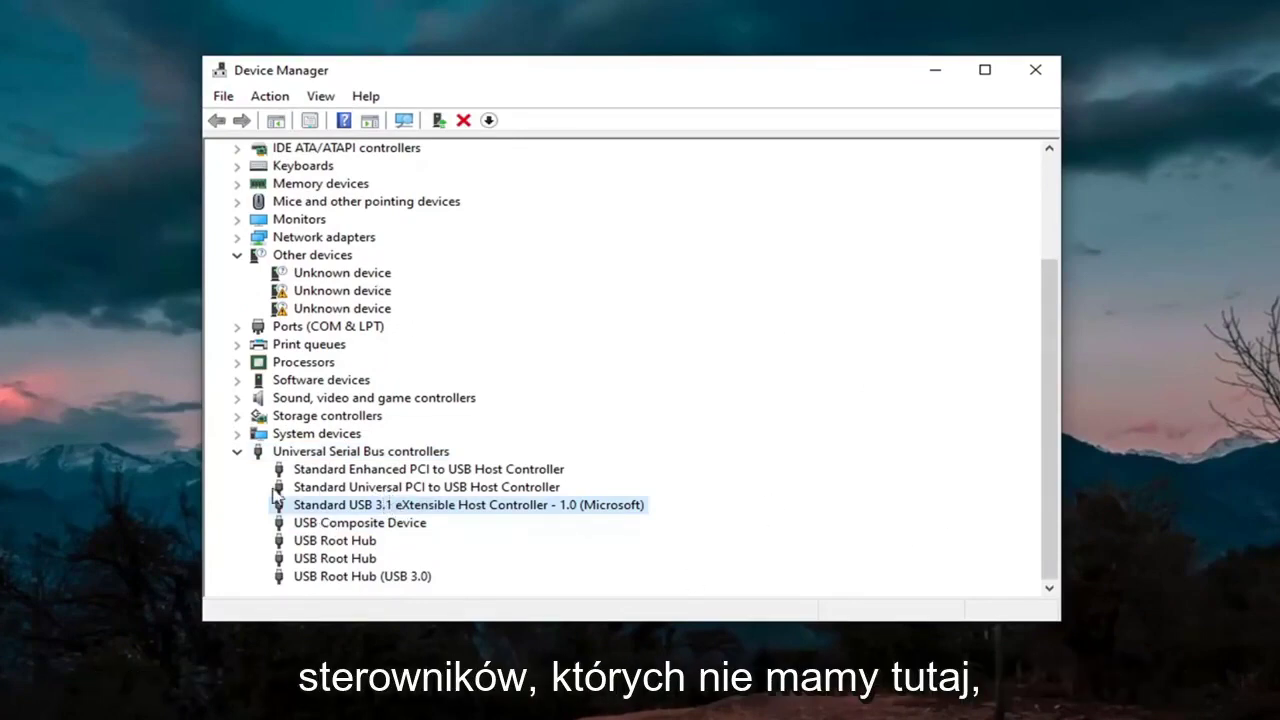
{"action": "right_click", "coordinate": [341, 514]}
{"action": "left_click", "coordinate": [397, 522]}
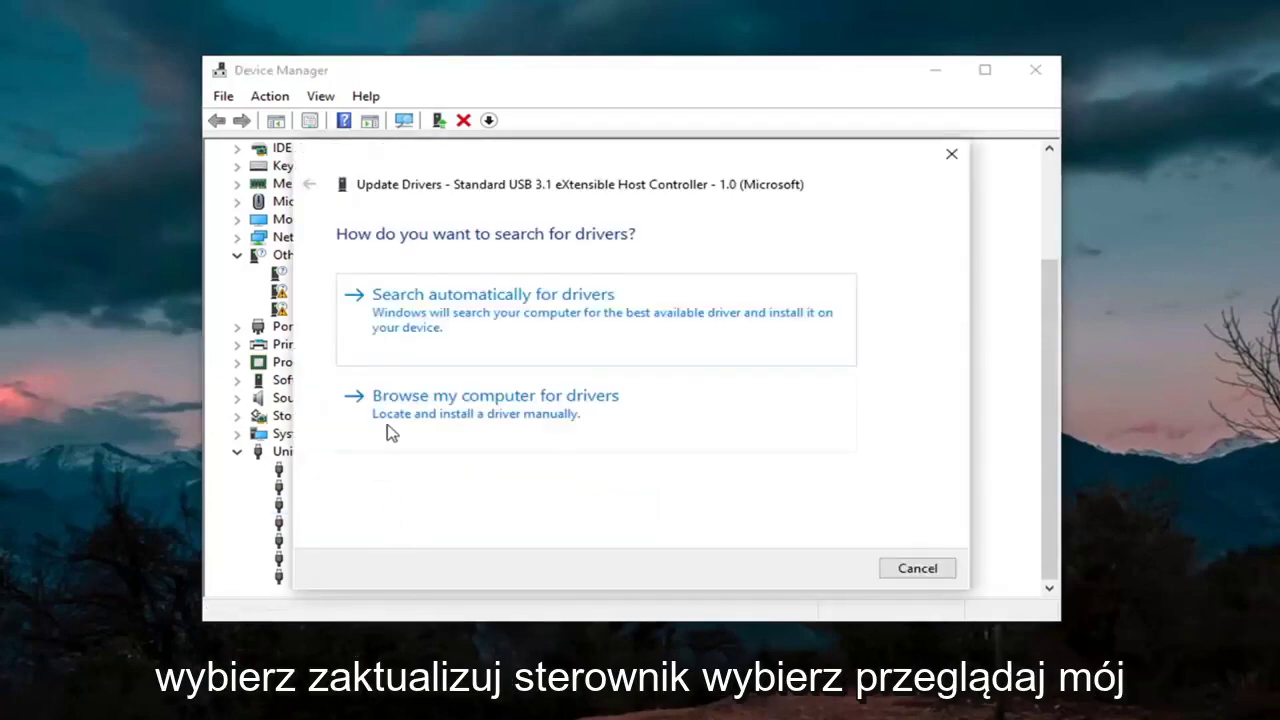
{"action": "left_click", "coordinate": [510, 416]}
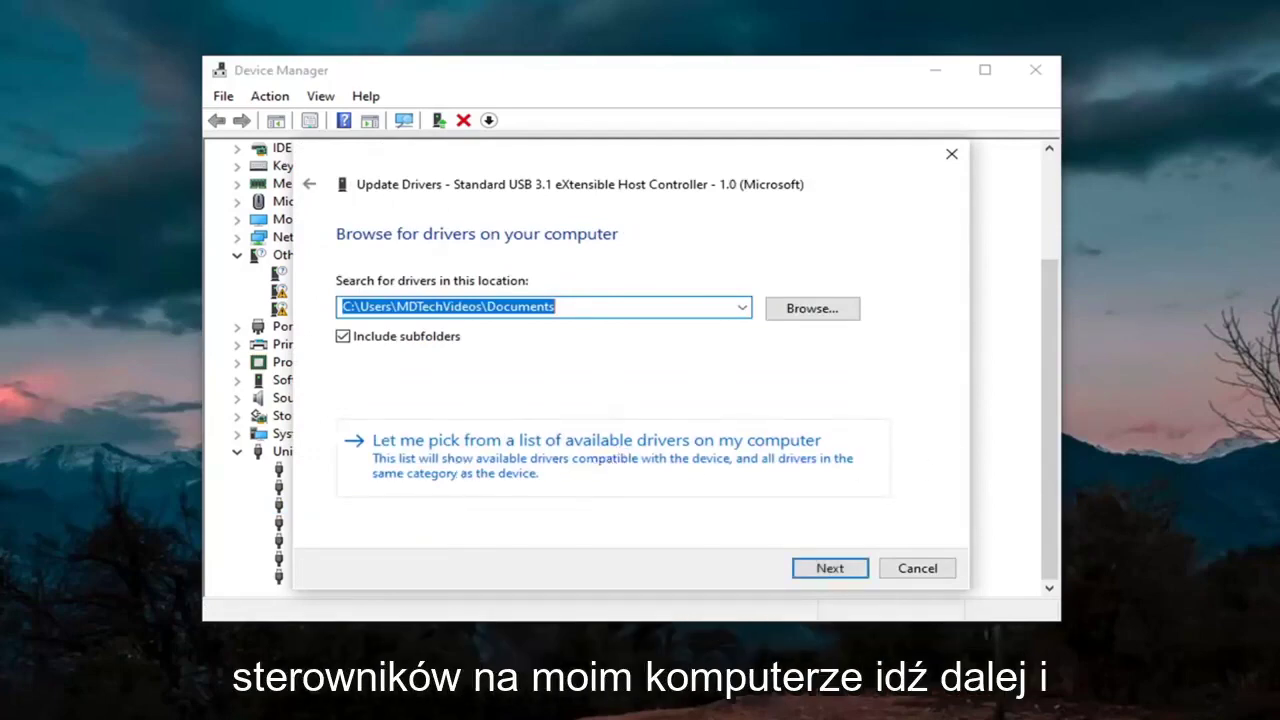
{"action": "left_click", "coordinate": [581, 460]}
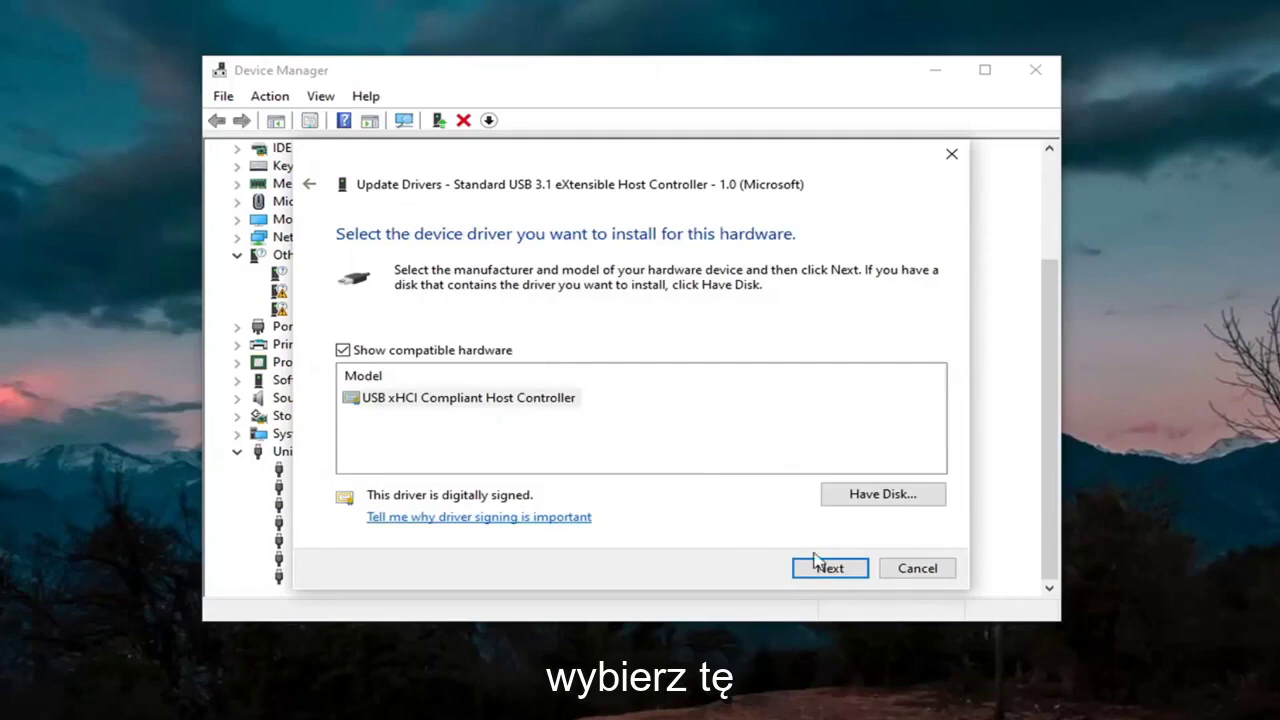
{"action": "left_click", "coordinate": [815, 562]}
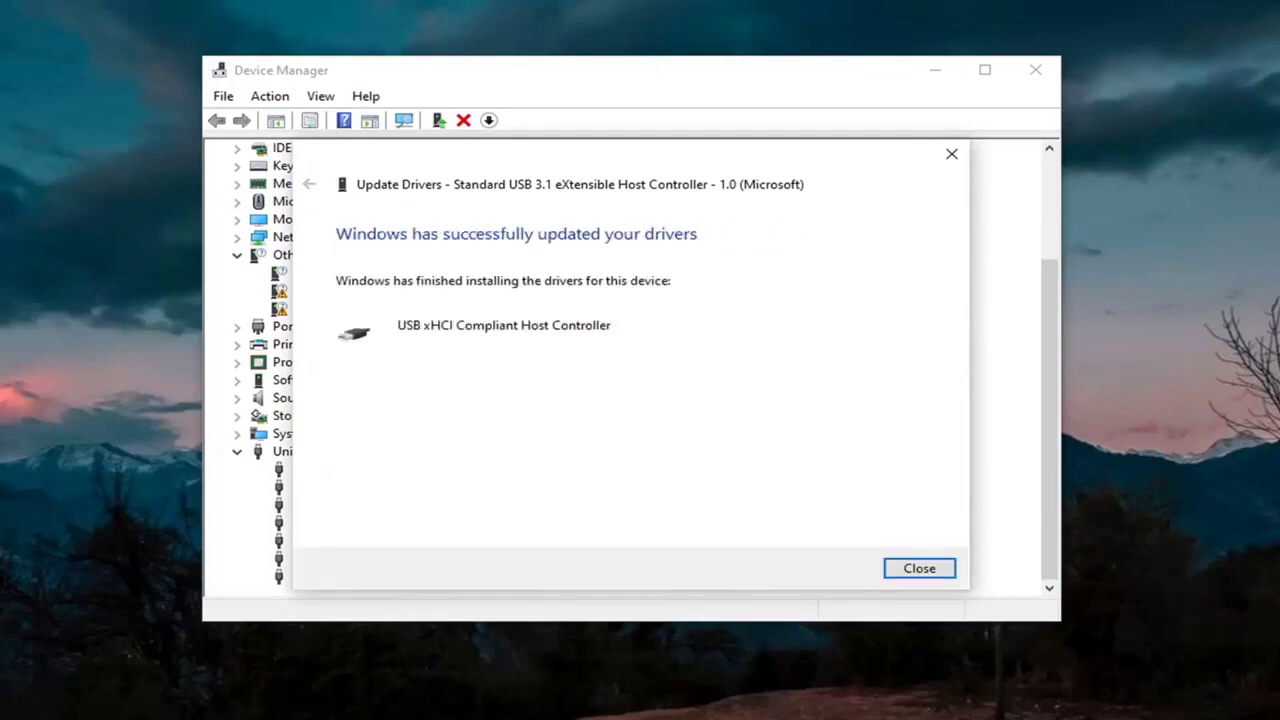
{"action": "left_click", "coordinate": [920, 570]}
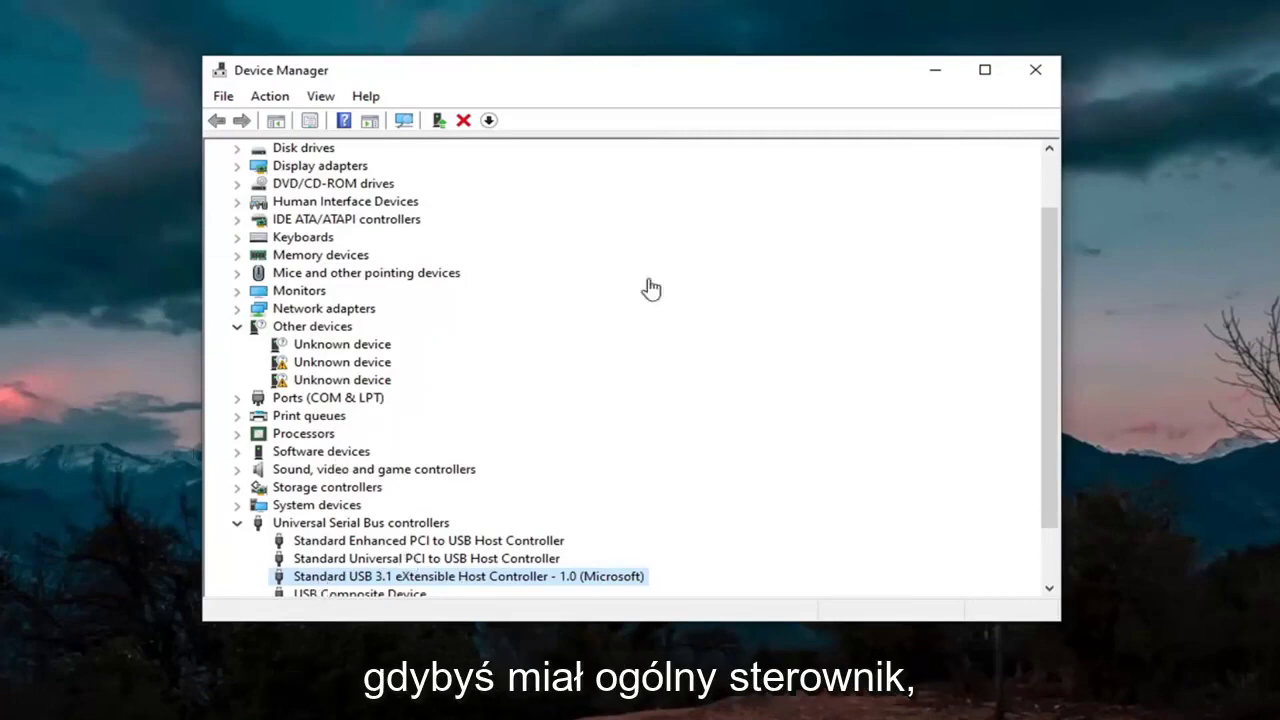
{"action": "left_click", "coordinate": [1034, 71]}
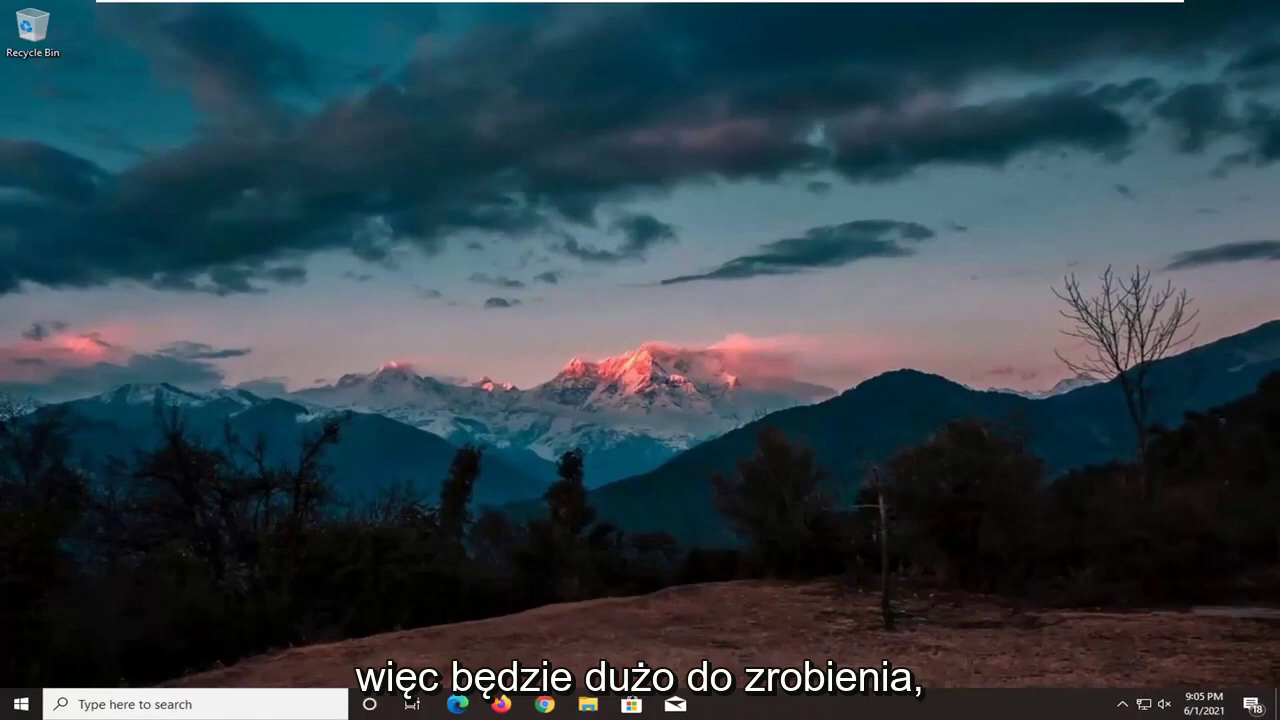
Open This PC in File Explorer and bring up the properties of Local Disk (C:).
{"action": "left_click", "coordinate": [594, 706]}
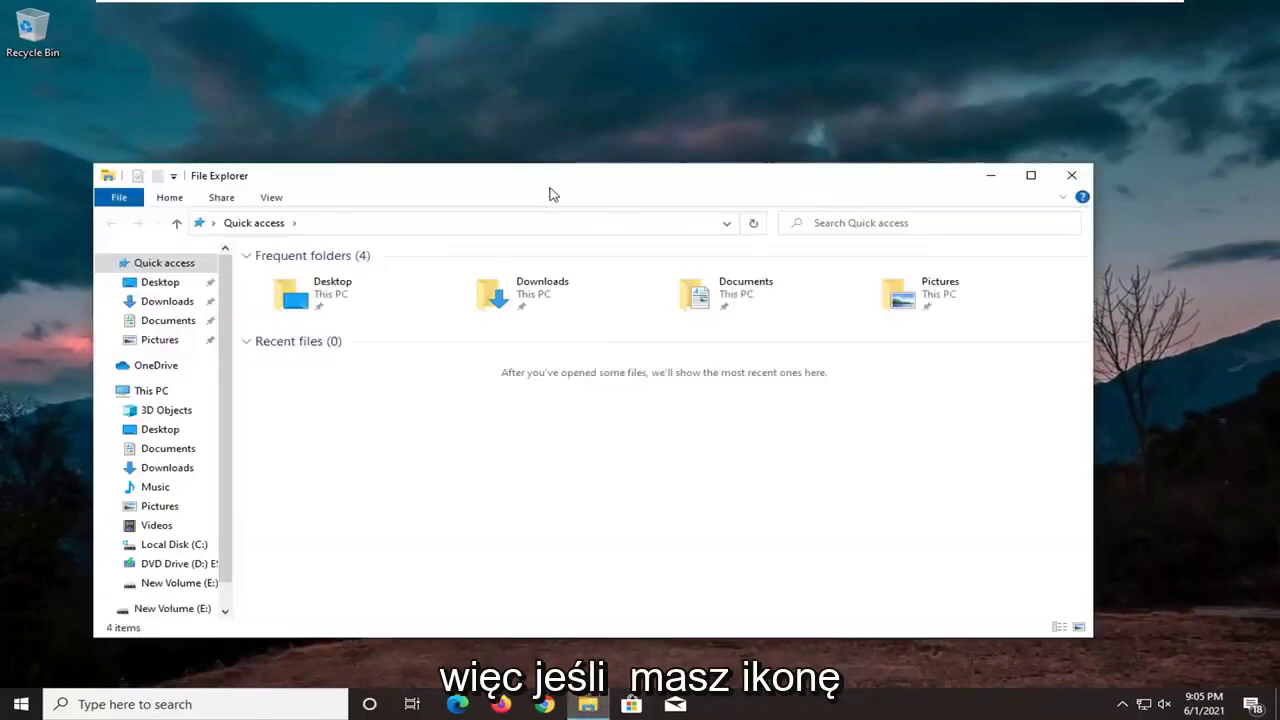
{"action": "left_click_drag", "start_coordinate": [553, 194], "coordinate": [580, 114]}
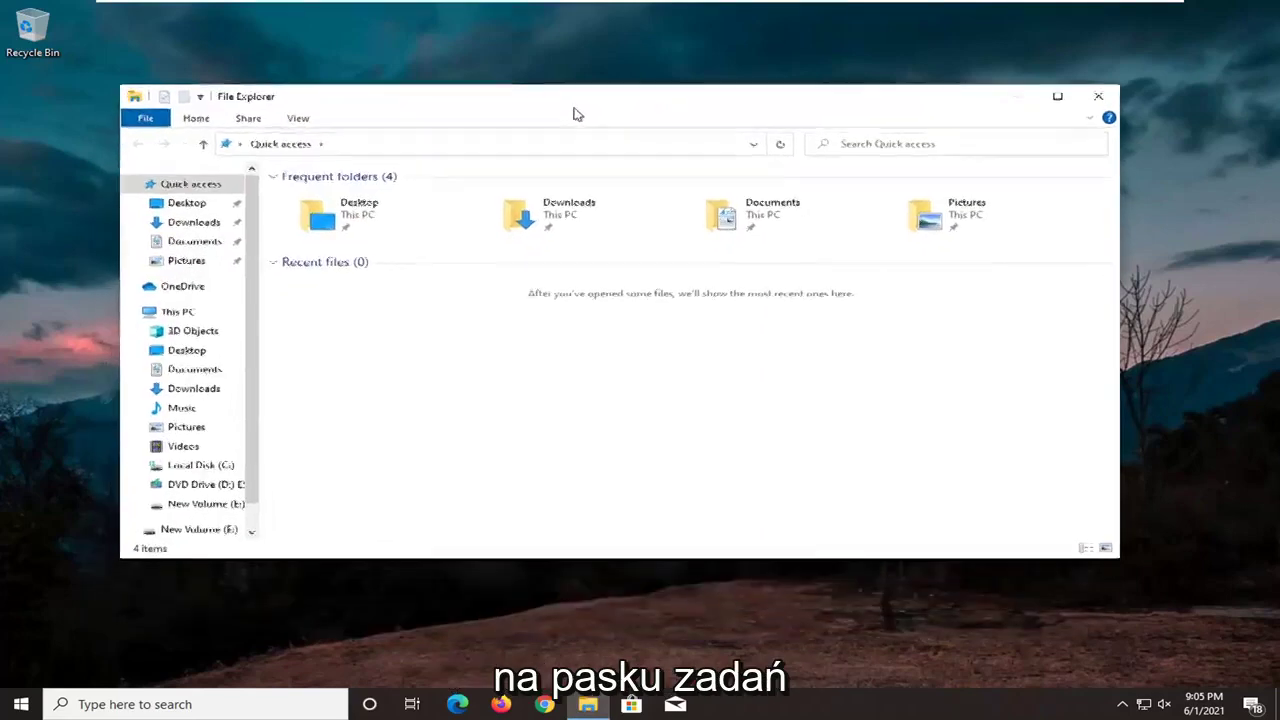
{"action": "left_click", "coordinate": [179, 313]}
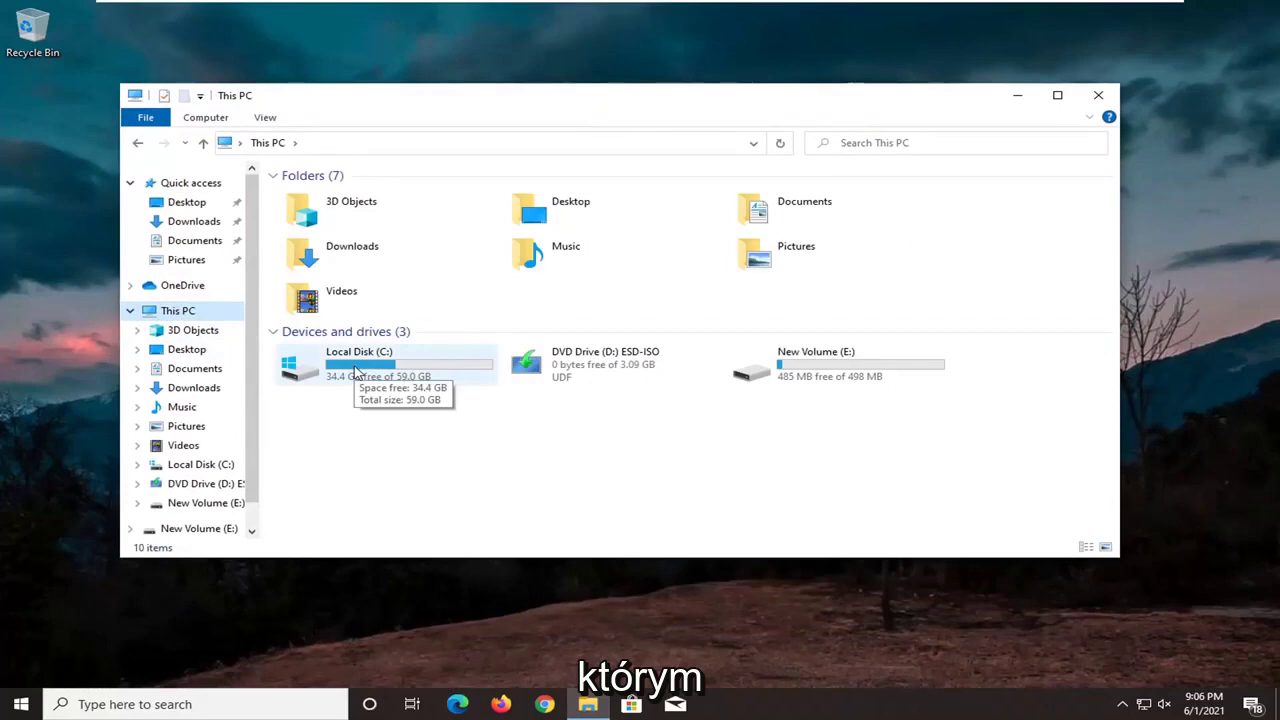
{"action": "right_click", "coordinate": [357, 370]}
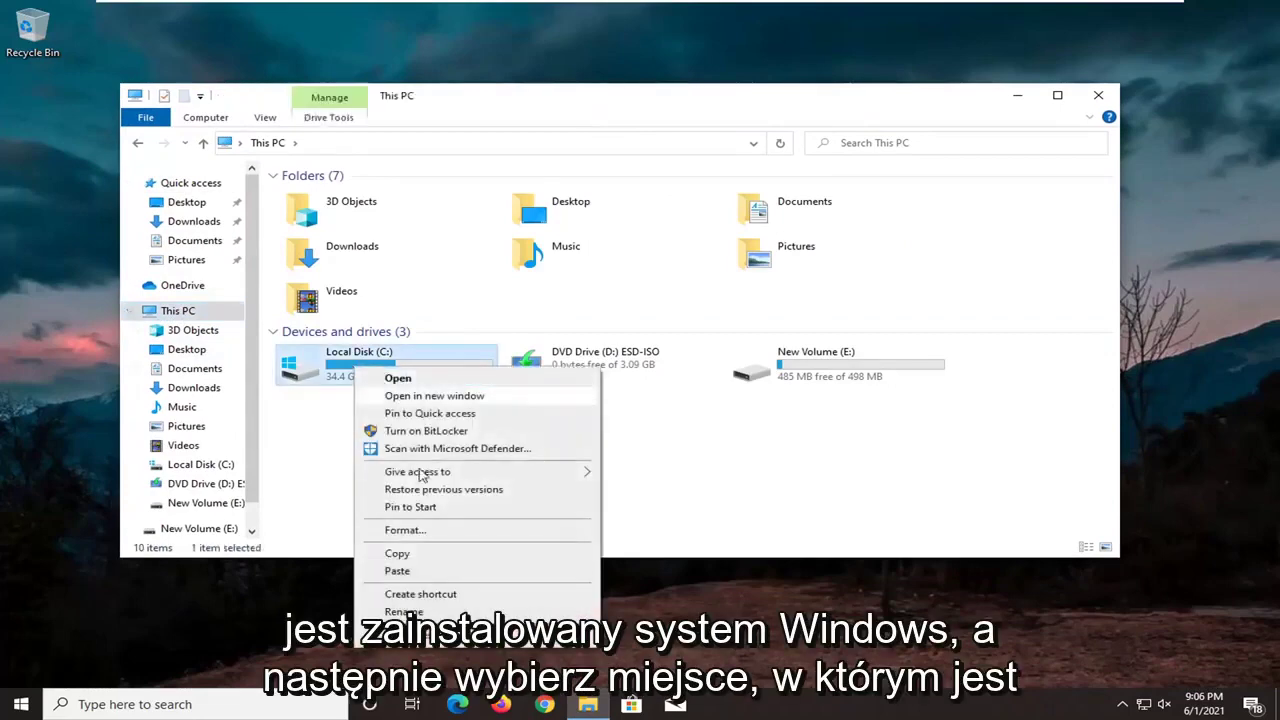
{"action": "left_click", "coordinate": [425, 637]}
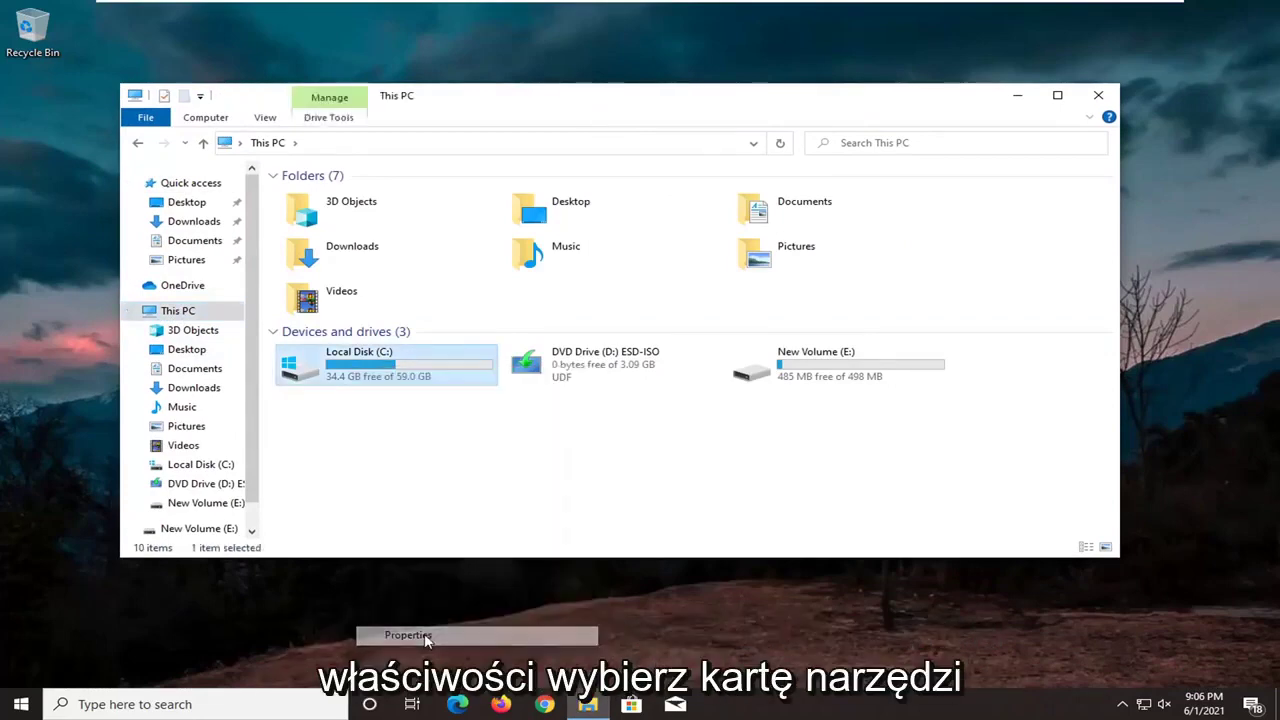
{"action": "left_click_drag", "start_coordinate": [509, 293], "coordinate": [576, 140]}
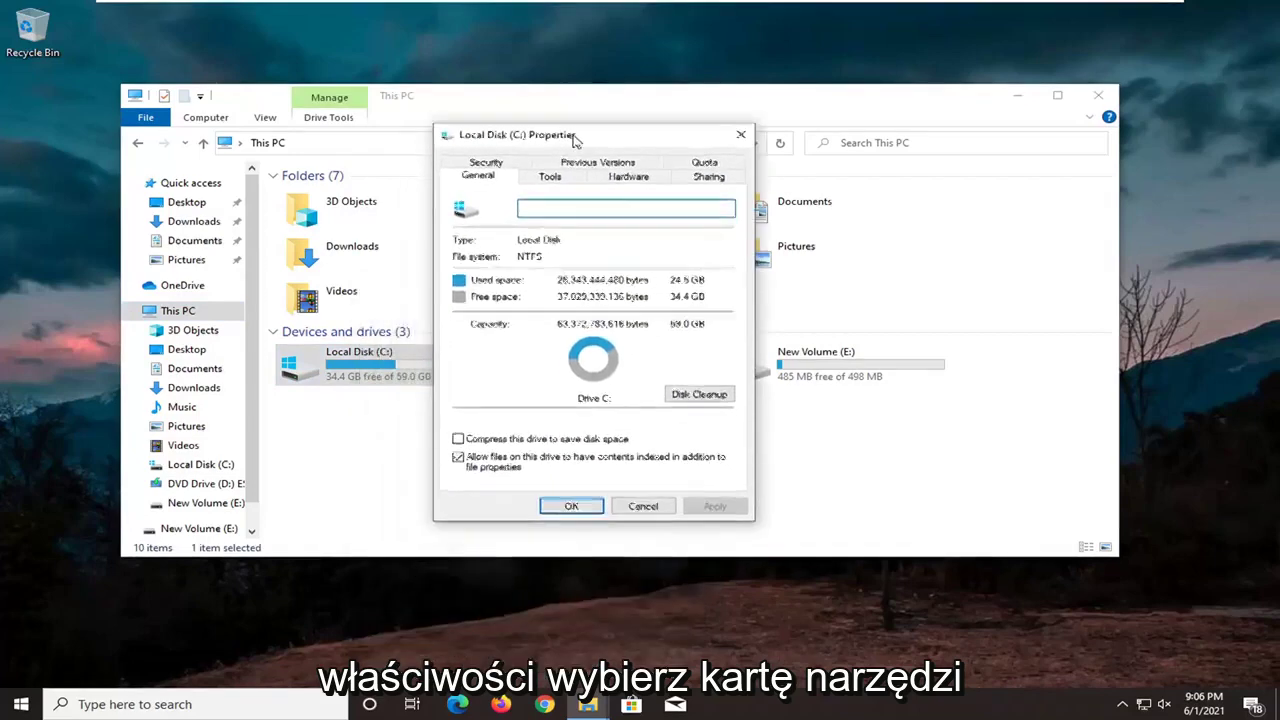
Scan Local Disk (C:) for file system errors, and close its properties and File Explorer.
{"action": "left_click", "coordinate": [550, 177]}
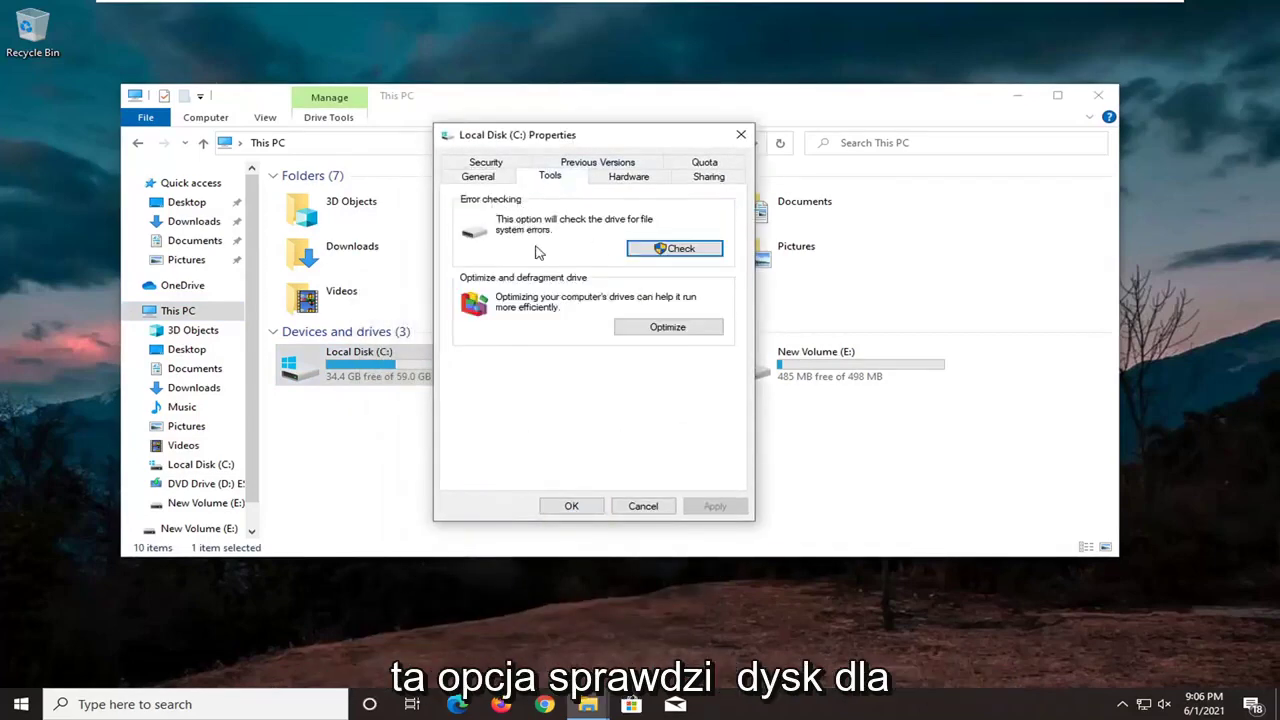
{"action": "left_click", "coordinate": [636, 248]}
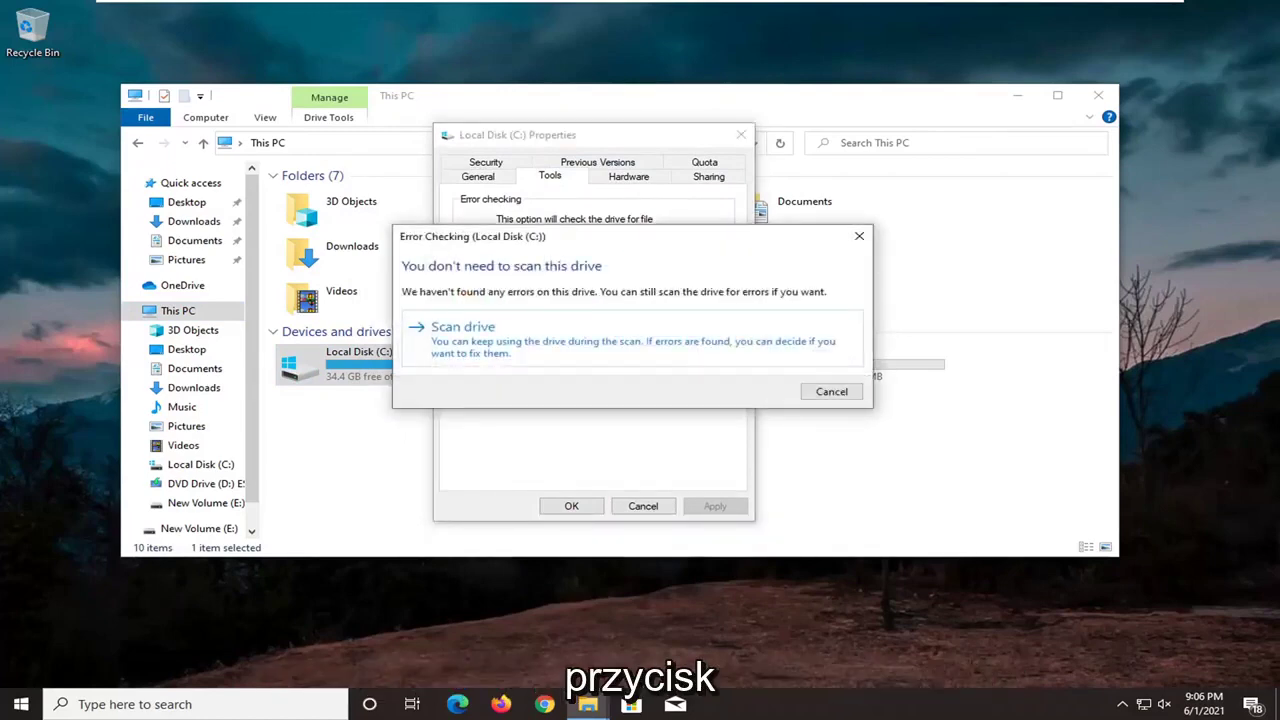
{"action": "left_click", "coordinate": [520, 343]}
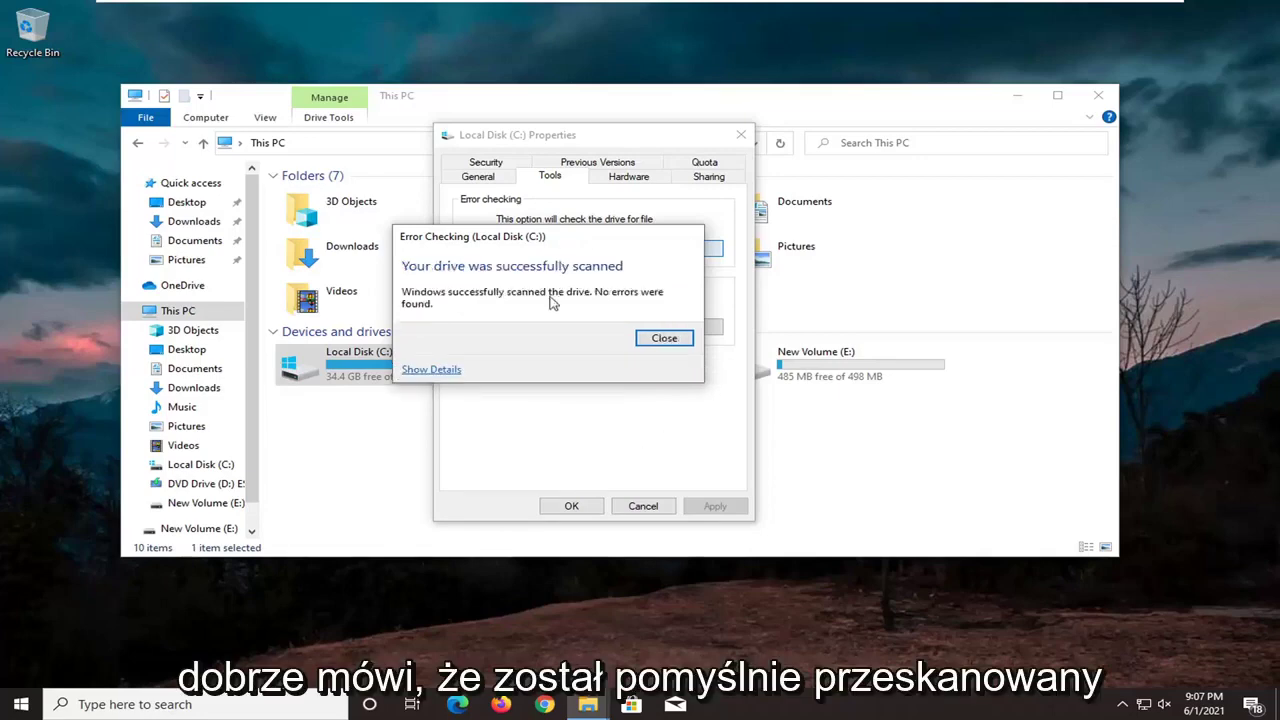
{"action": "left_click", "coordinate": [655, 337]}
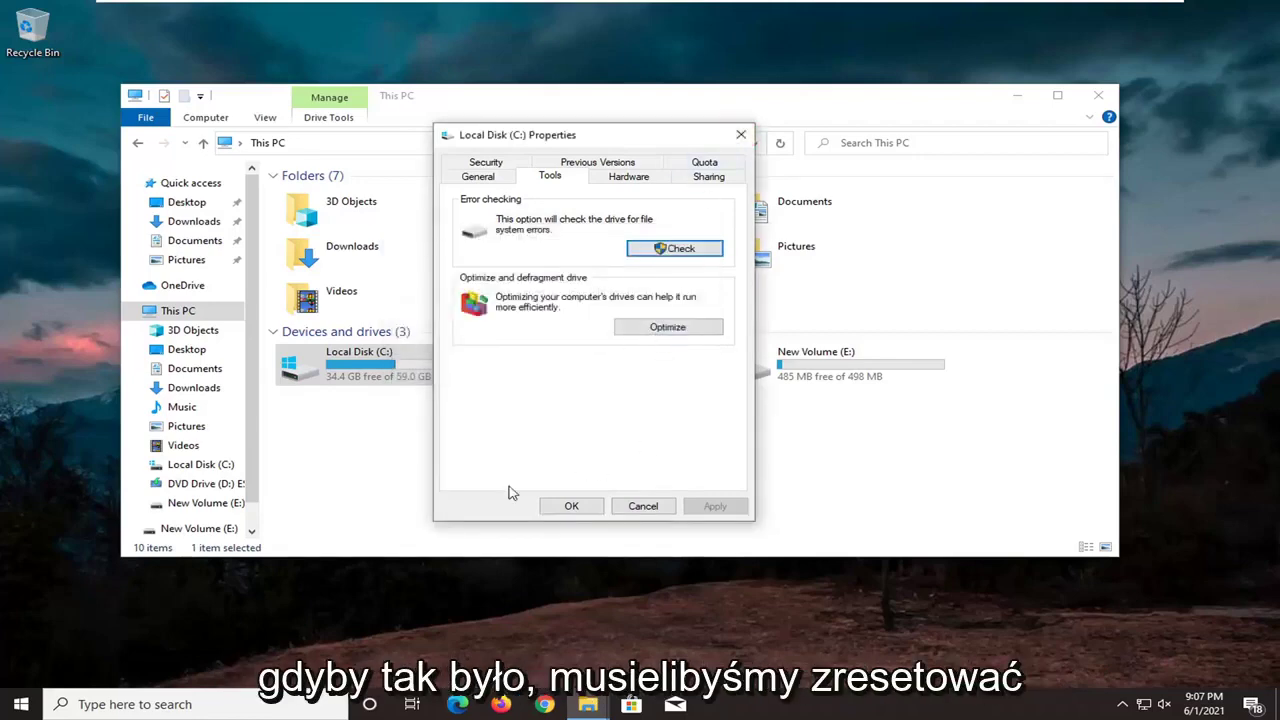
{"action": "left_click", "coordinate": [574, 508]}
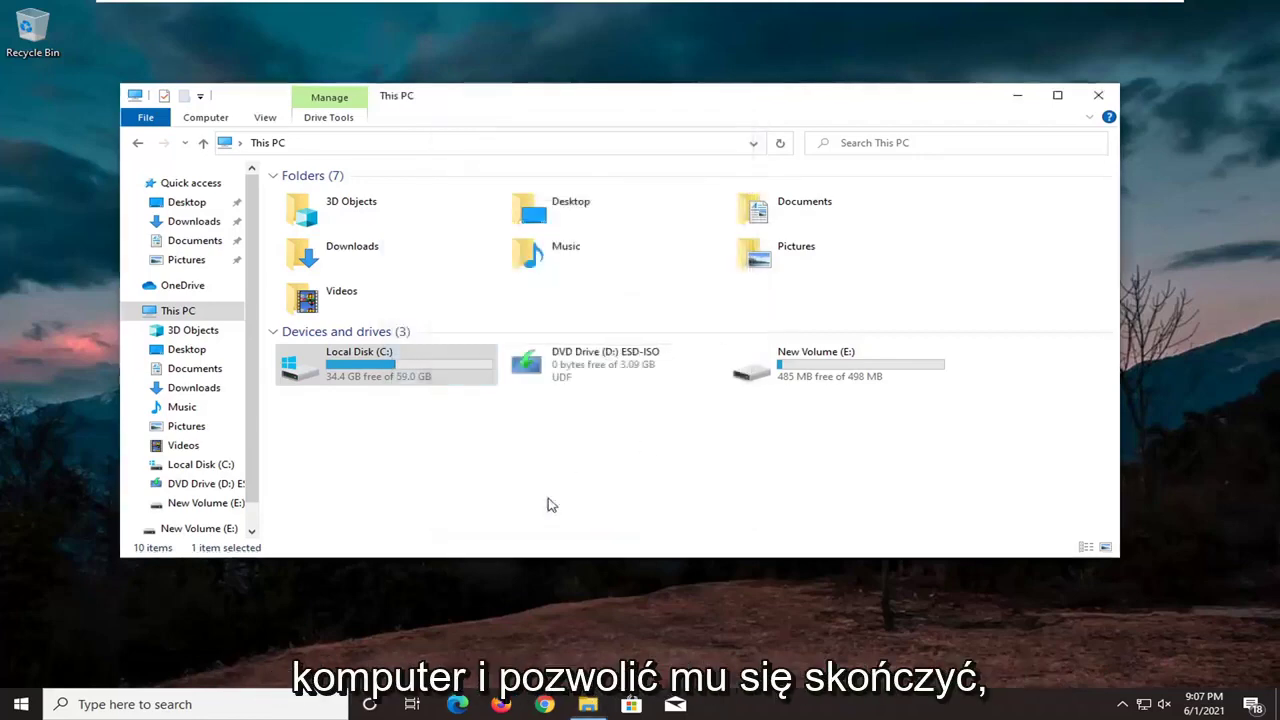
{"action": "left_click", "coordinate": [1104, 99]}
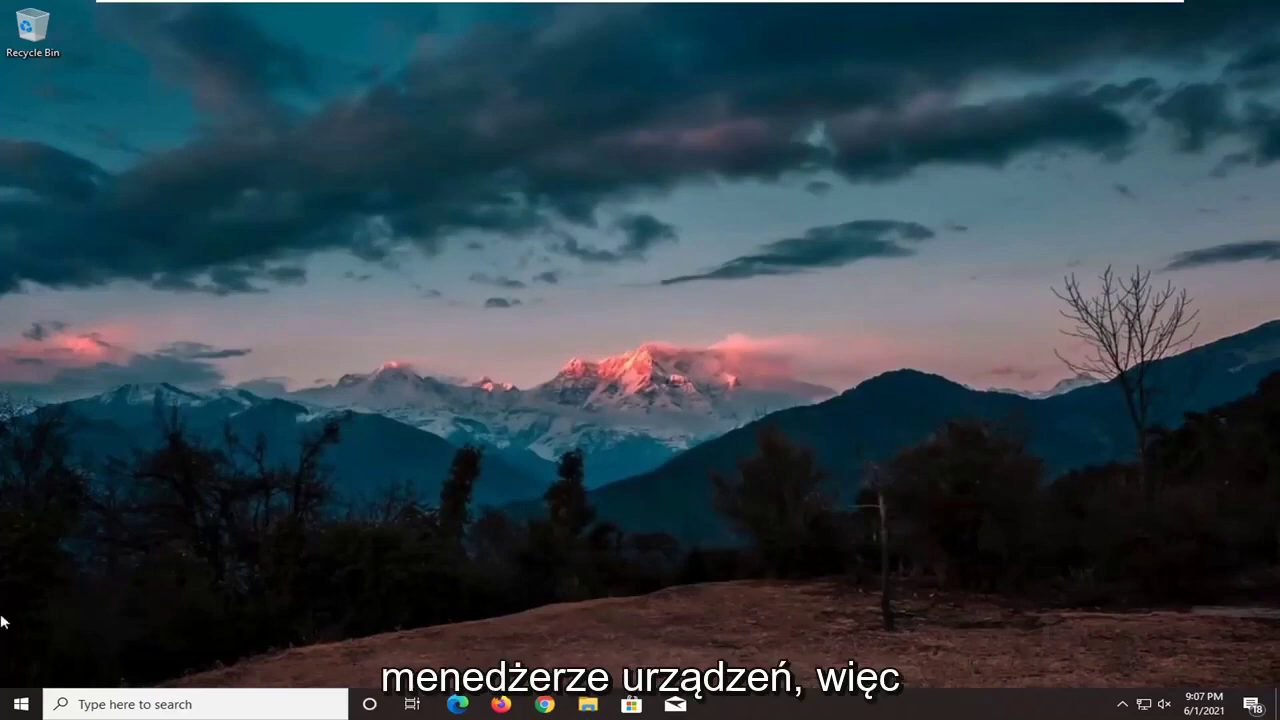
Search Windows for "device manager" and open Device Manager.
{"action": "left_click", "coordinate": [21, 704]}
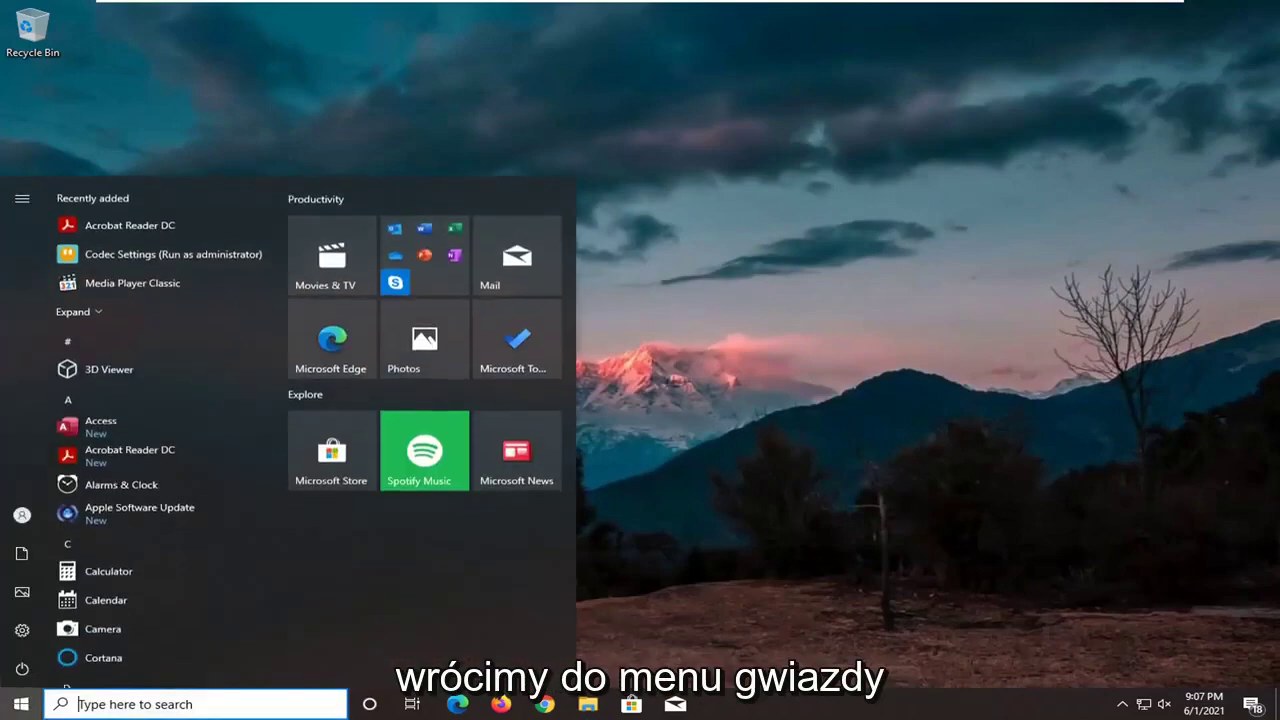
{"action": "type", "text": "device manag"}
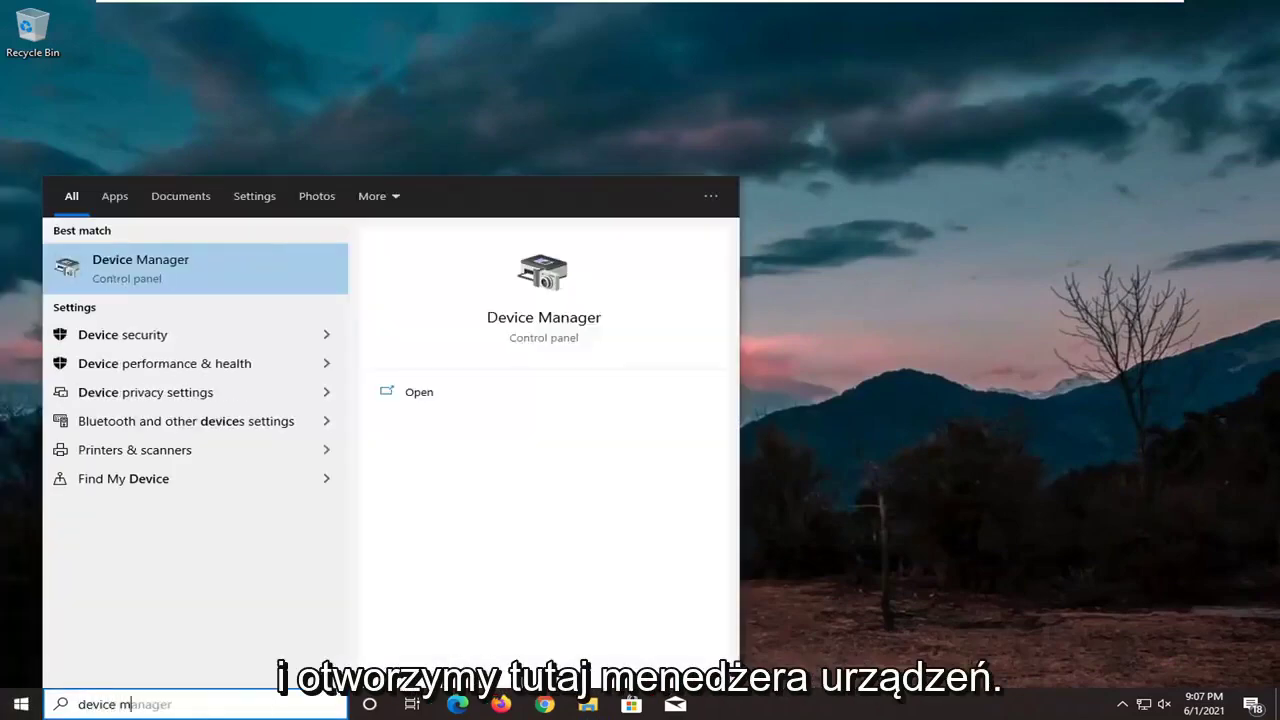
{"action": "type", "text": "er"}
{"action": "key", "text": "Return"}
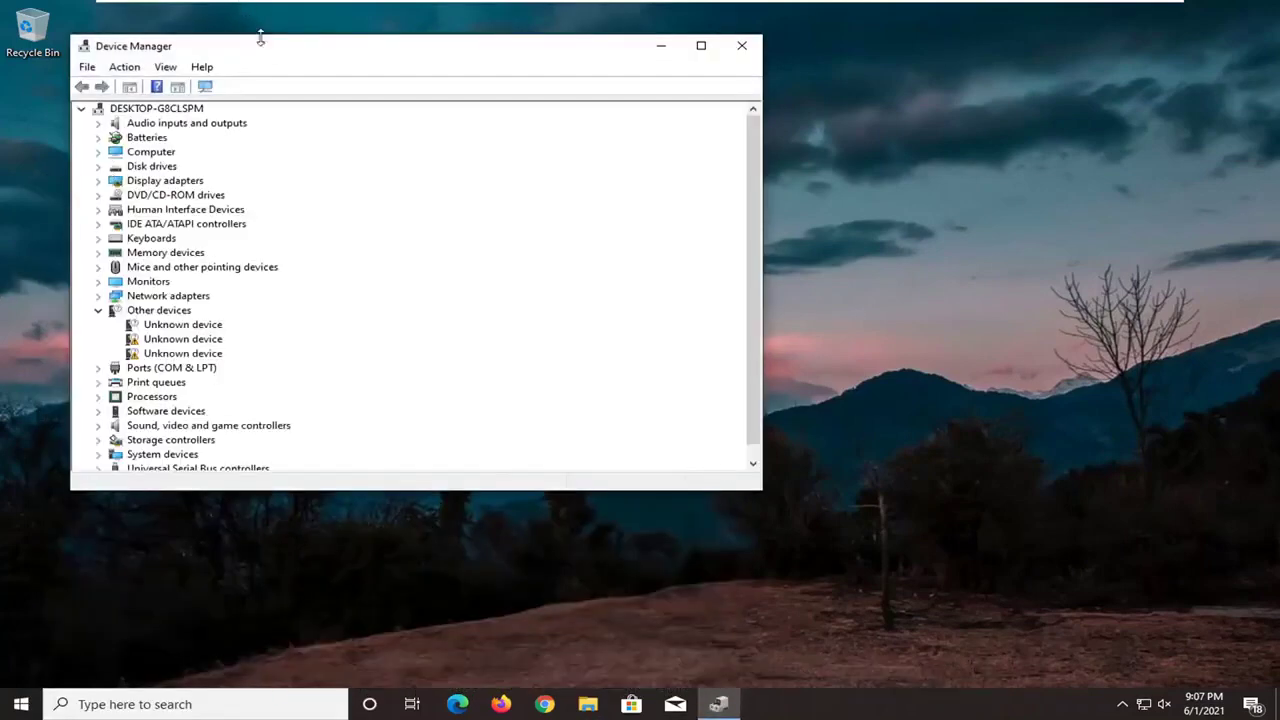
{"action": "left_click_drag", "start_coordinate": [260, 38], "coordinate": [396, 41]}
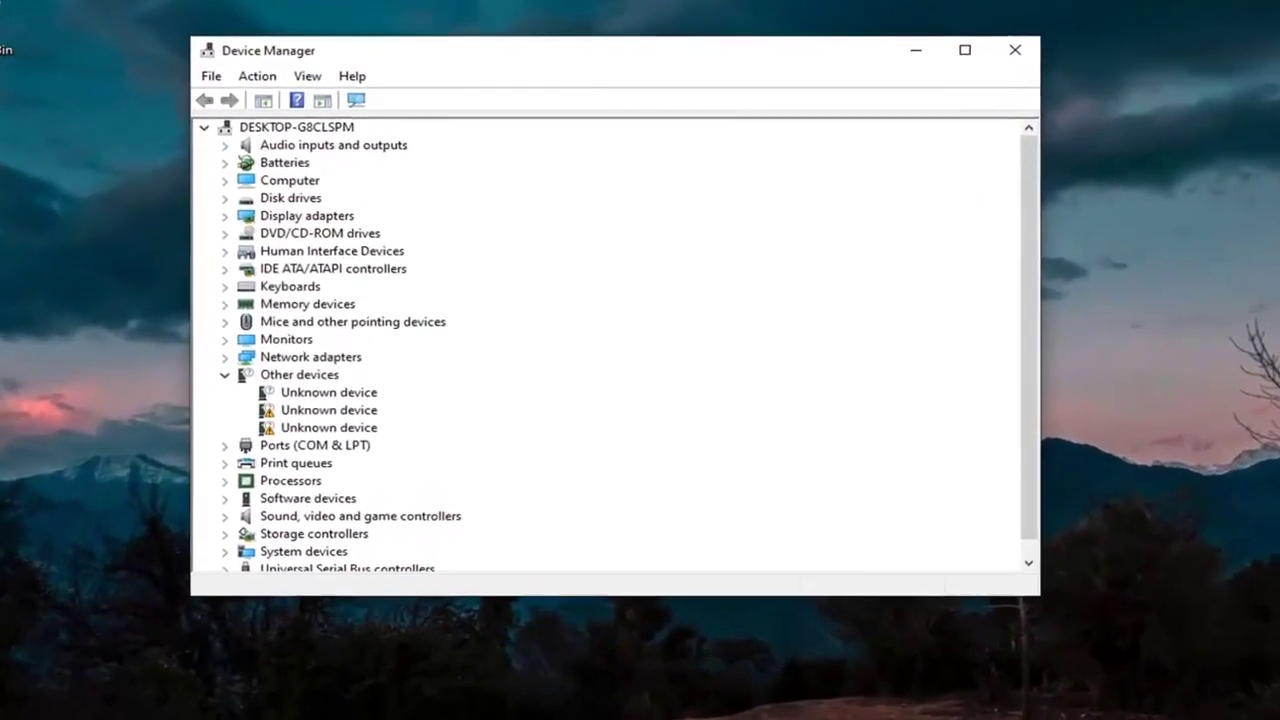
Expand Display adapters and open the driver properties of VMware SVGA 3D.
{"action": "double_click", "coordinate": [303, 218]}
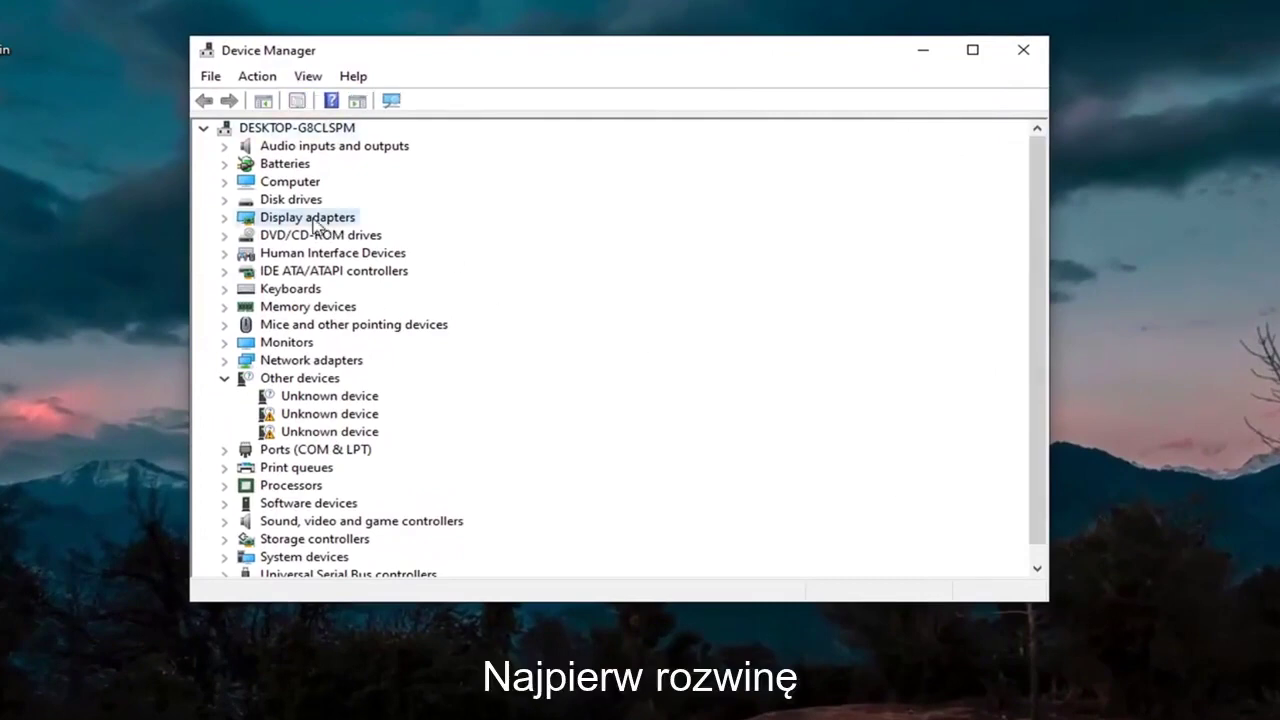
{"action": "right_click", "coordinate": [296, 238]}
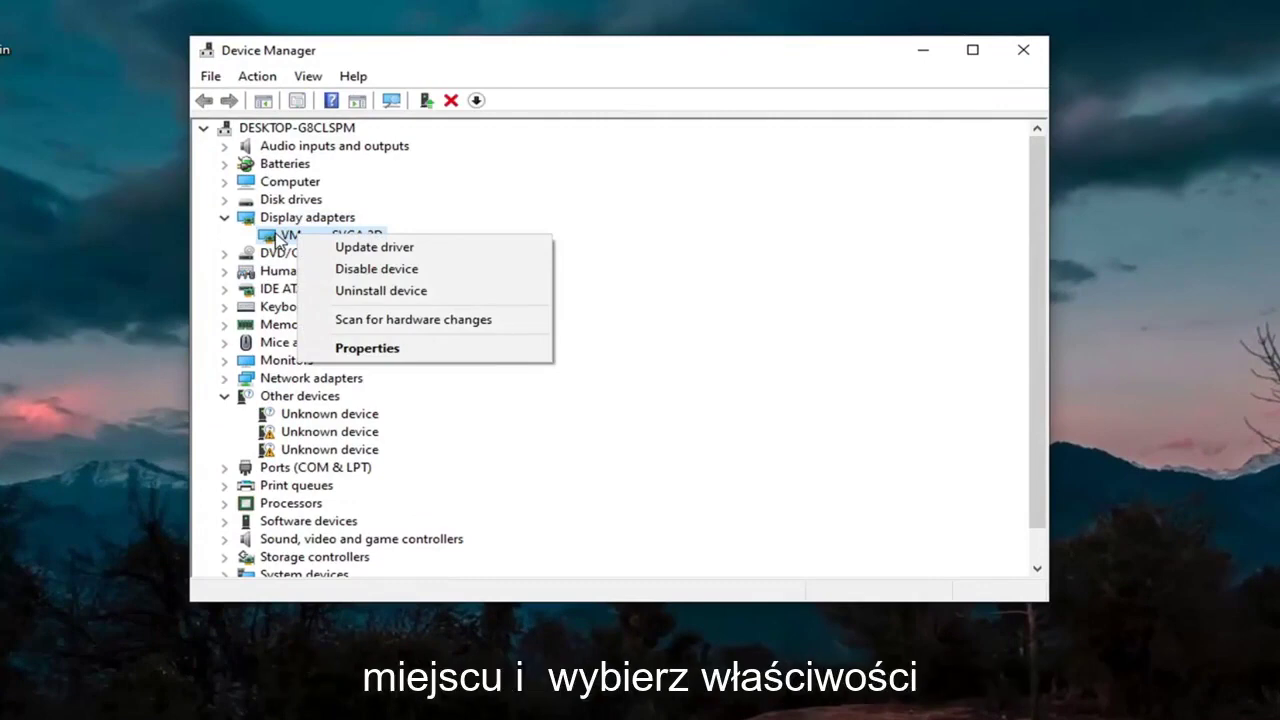
{"action": "left_click", "coordinate": [350, 348]}
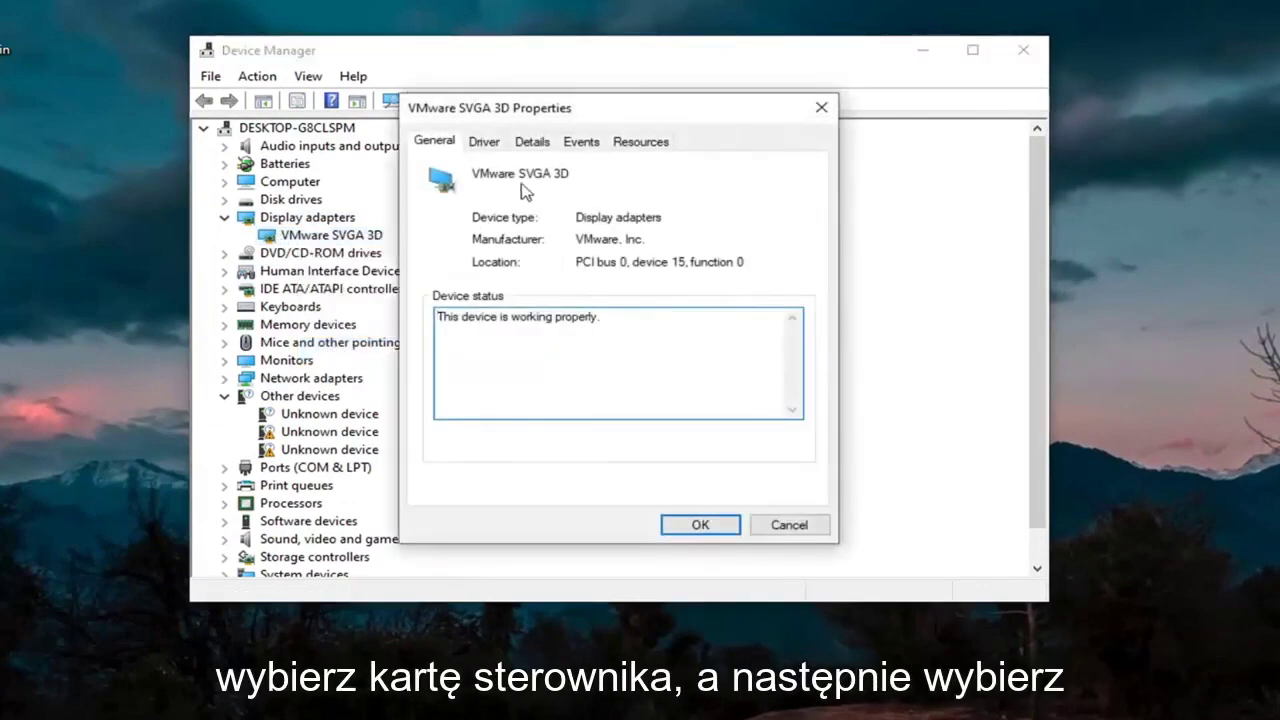
{"action": "left_click", "coordinate": [485, 145]}
Update the display adapter's driver by picking VMware SVGA 3D from the list of available drivers on the computer.
{"action": "left_click", "coordinate": [463, 368]}
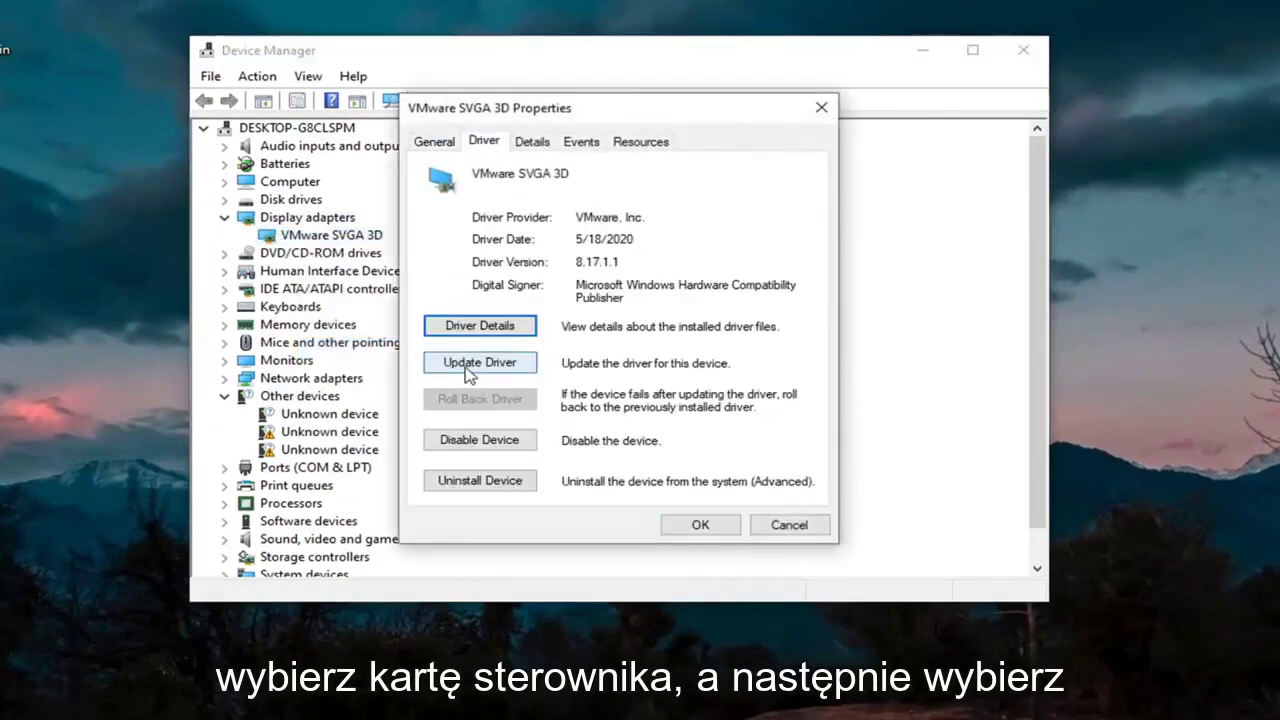
{"action": "left_click", "coordinate": [448, 375]}
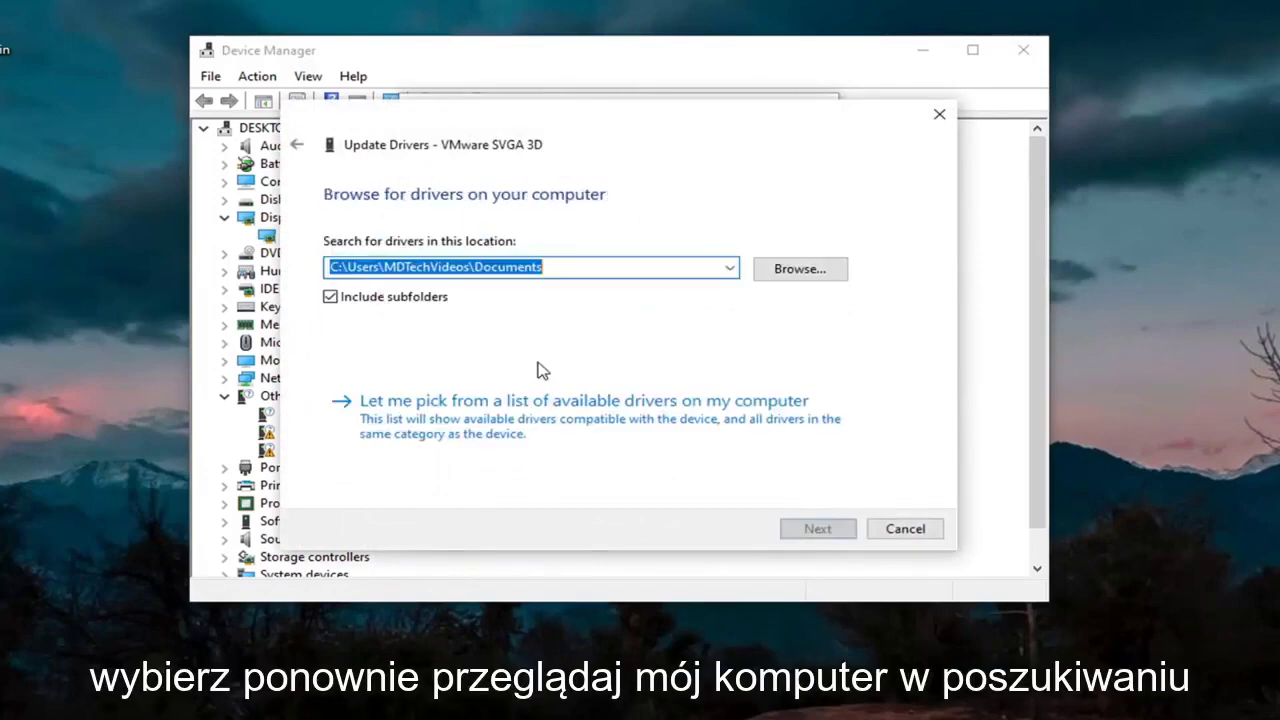
{"action": "left_click", "coordinate": [508, 437]}
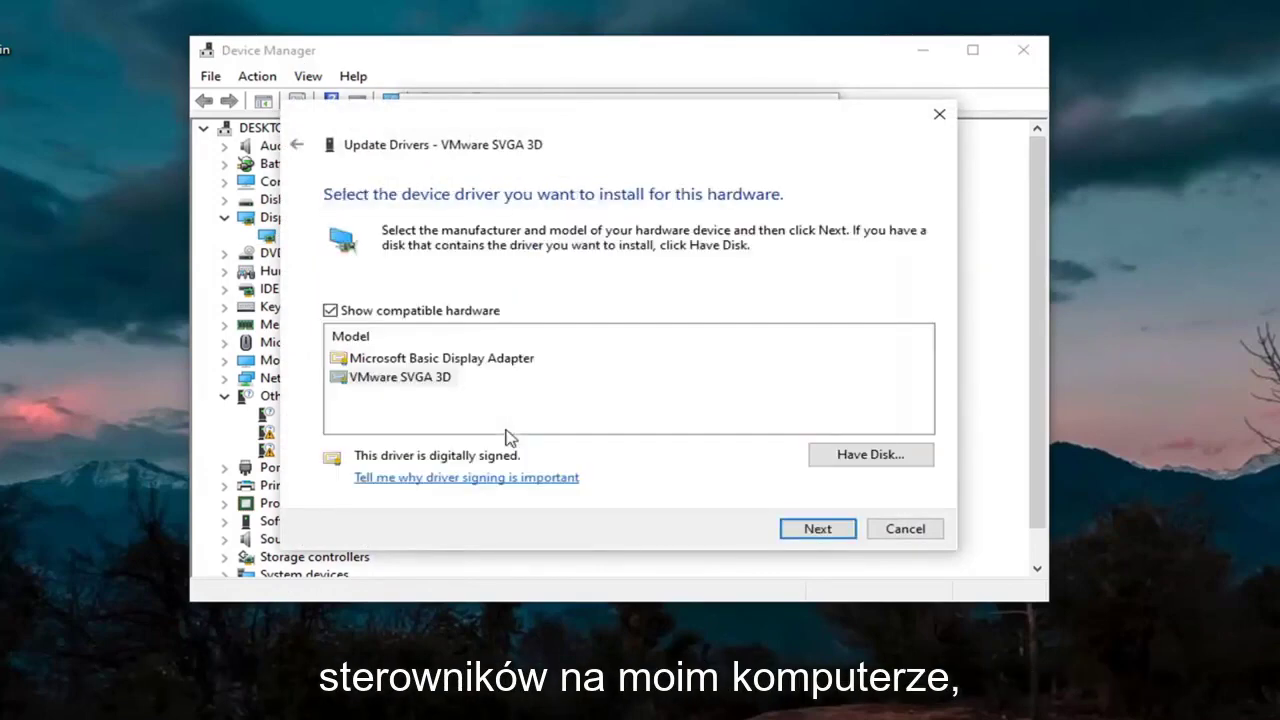
{"action": "left_click", "coordinate": [390, 382]}
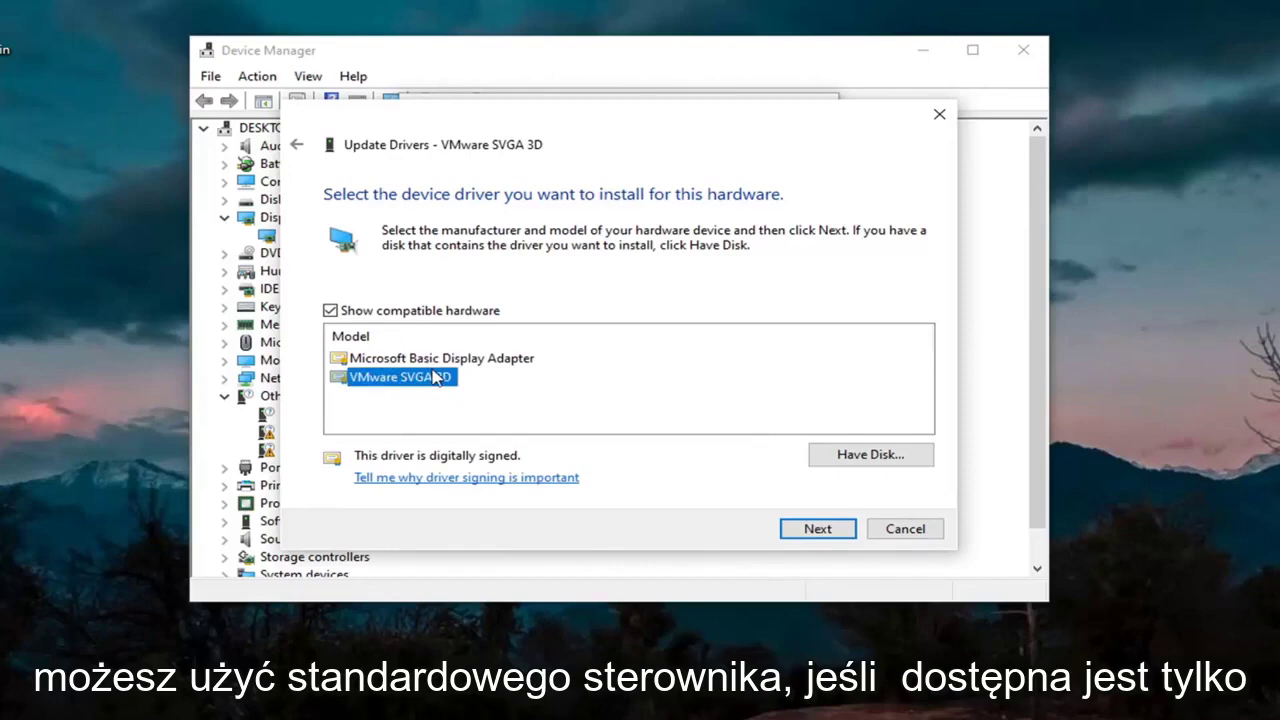
{"action": "left_click", "coordinate": [796, 529]}
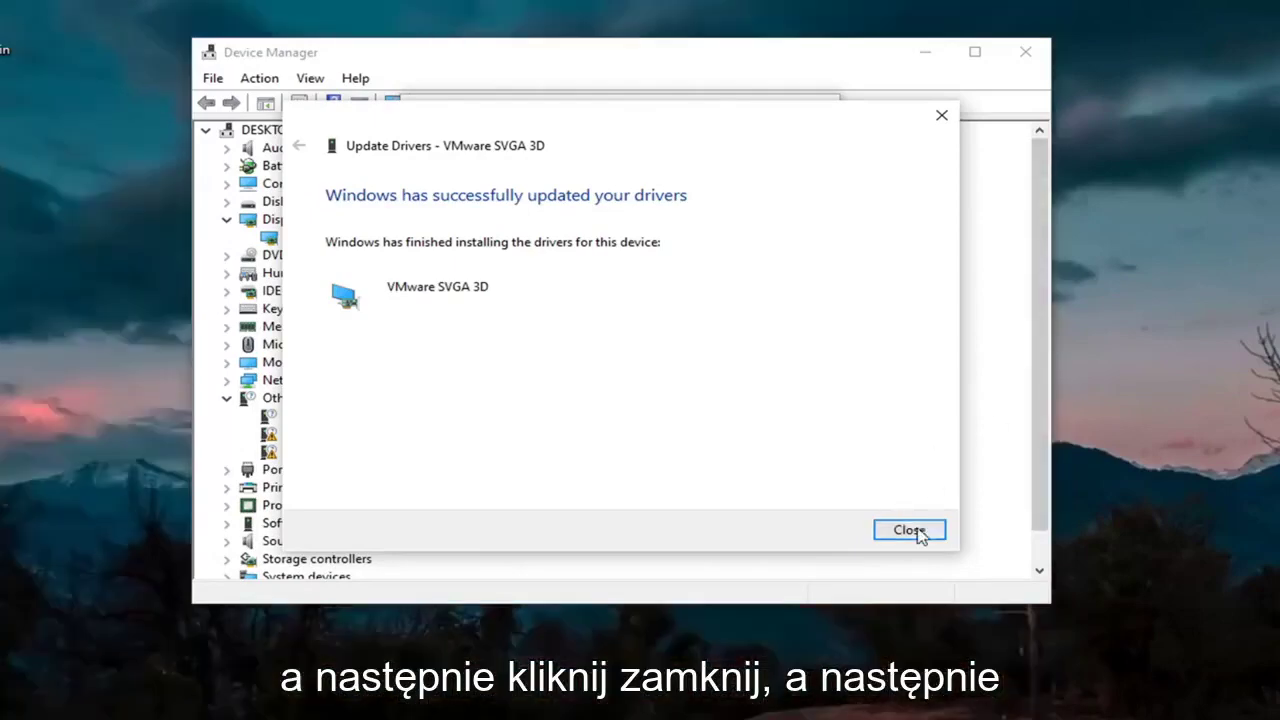
Close the finished driver update and the VMware SVGA 3D properties, and expand Universal Serial Bus controllers.
{"action": "left_click", "coordinate": [909, 530]}
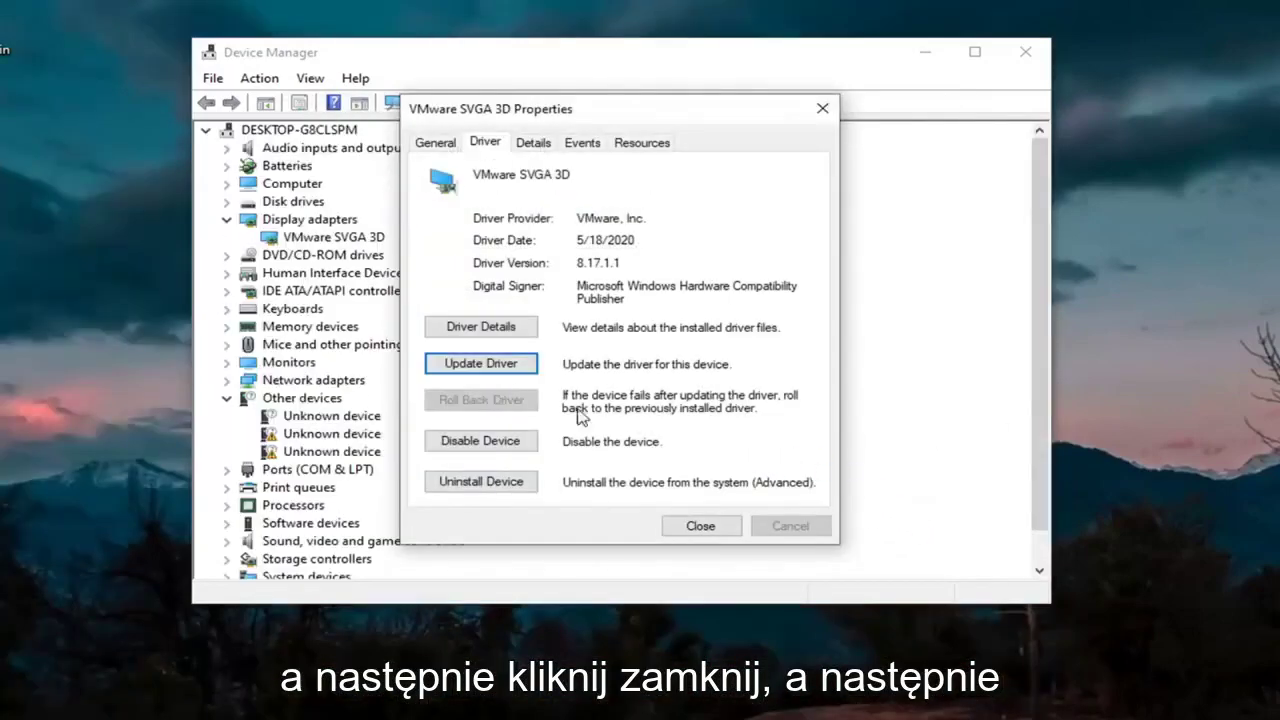
{"action": "left_click", "coordinate": [700, 526]}
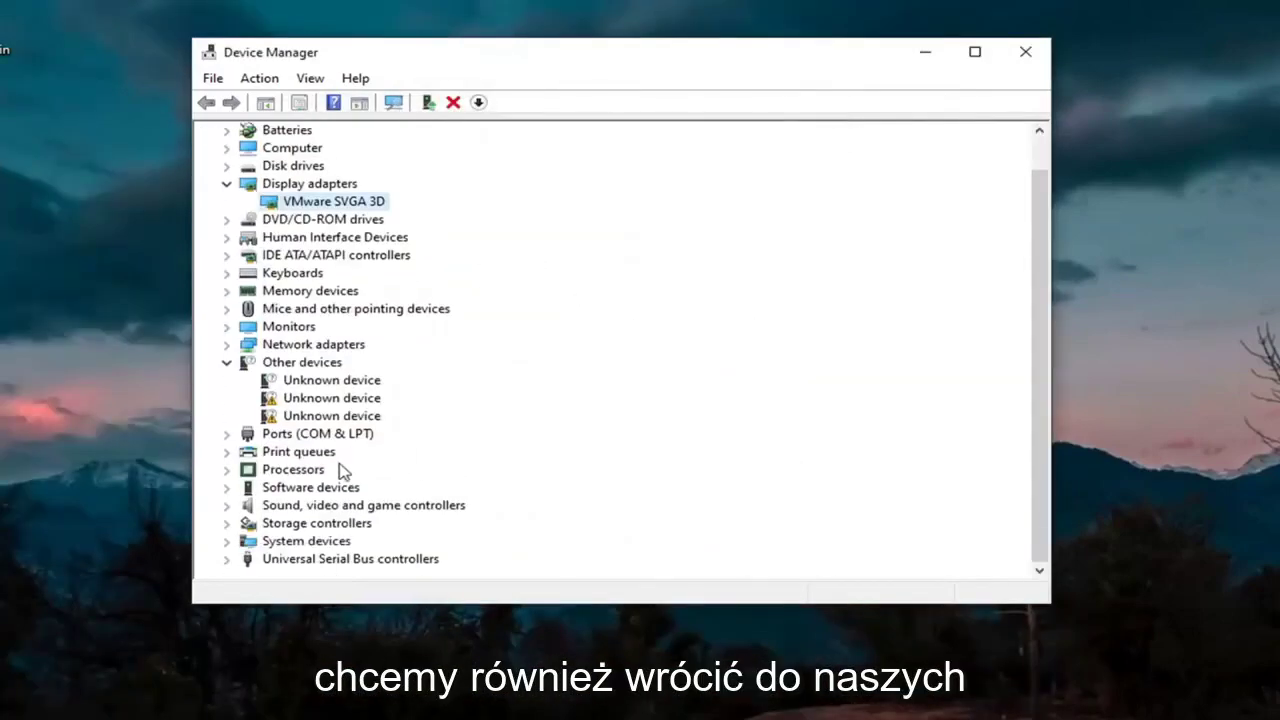
{"action": "left_click", "coordinate": [228, 558]}
{"action": "left_click", "coordinate": [302, 451]}
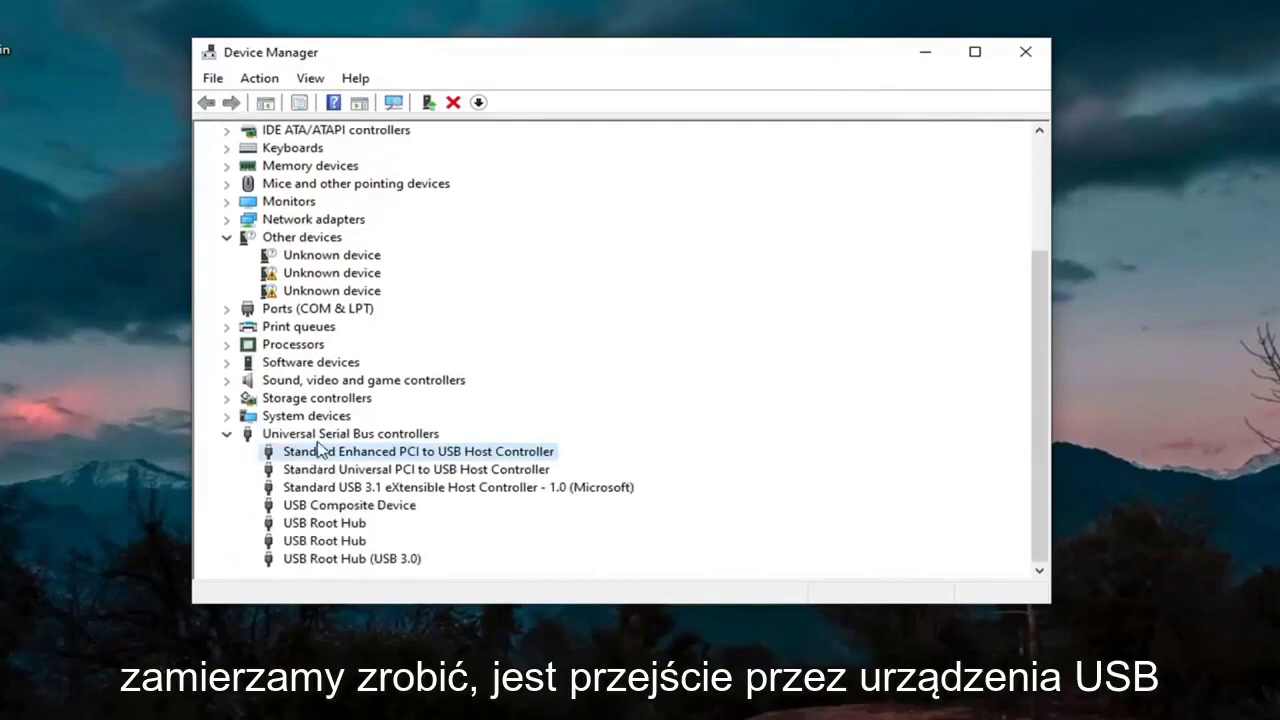
Check the properties of the Standard Enhanced and Standard Universal PCI to USB Host Controllers for power management settings.
{"action": "double_click", "coordinate": [318, 455]}
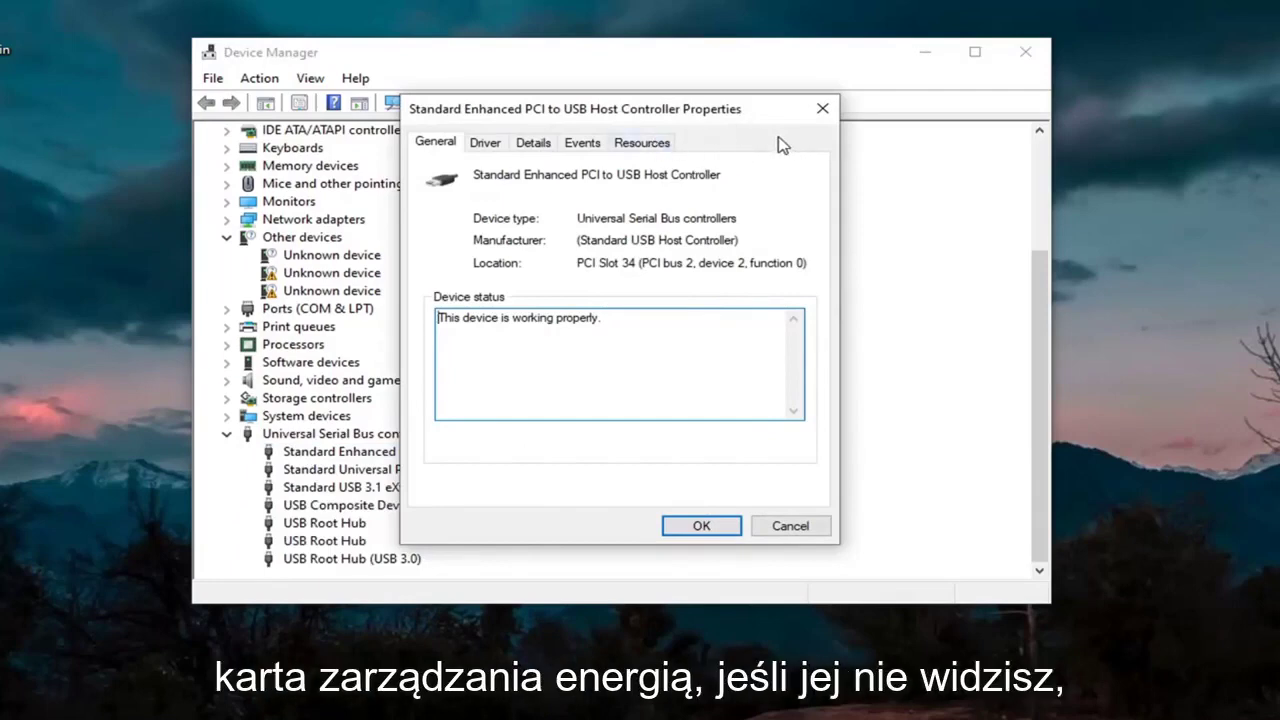
{"action": "left_click", "coordinate": [822, 108]}
{"action": "left_click", "coordinate": [330, 468]}
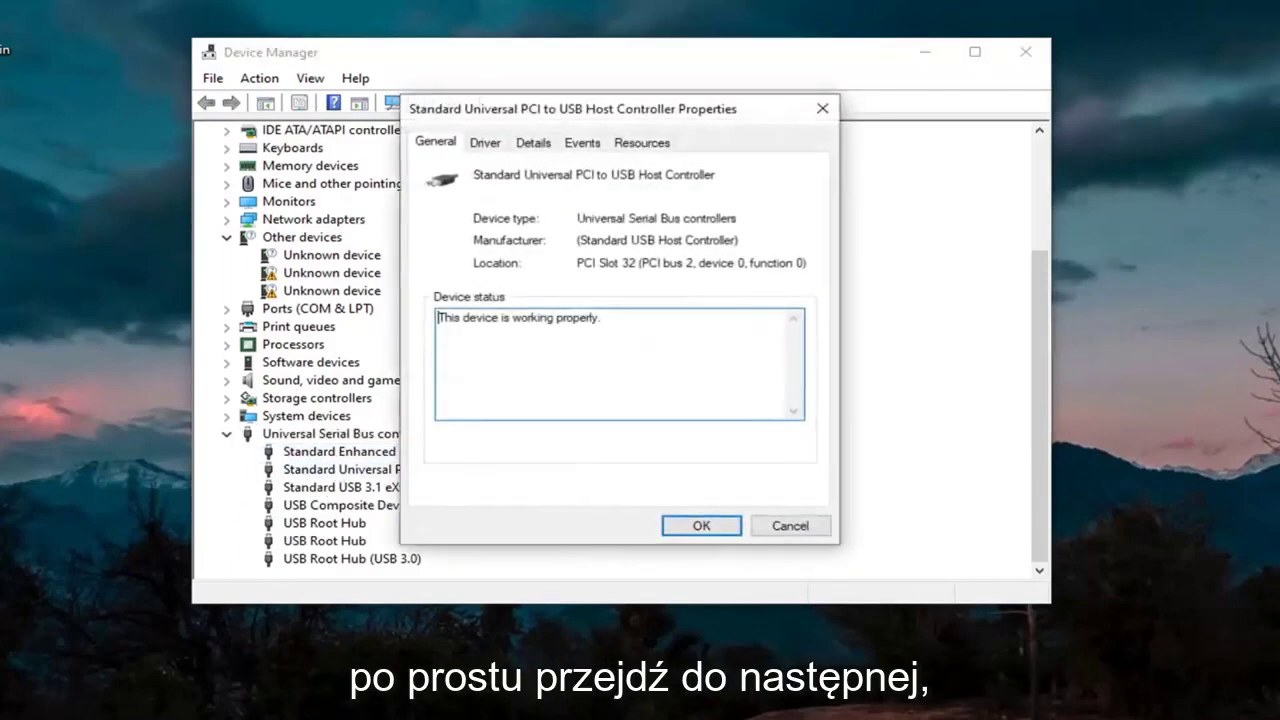
{"action": "left_click", "coordinate": [820, 108]}
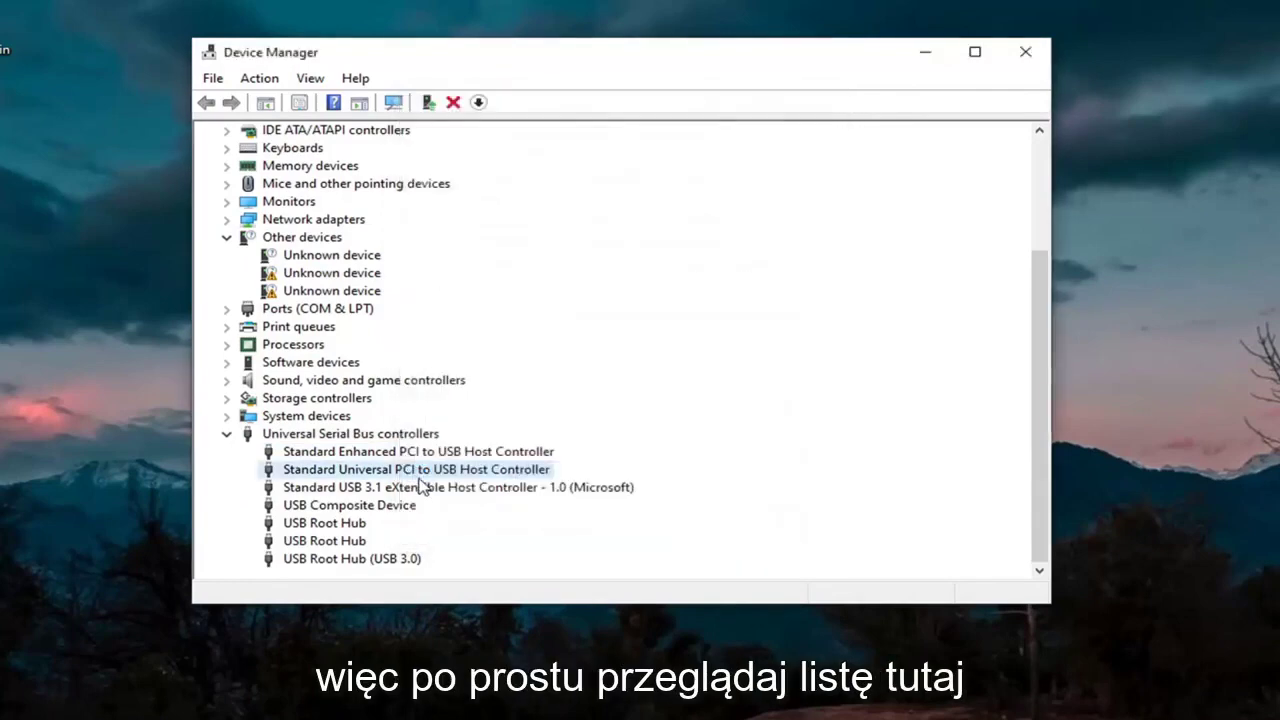
{"action": "double_click", "coordinate": [420, 470]}
{"action": "left_click", "coordinate": [822, 108]}
Disable "Allow the computer to turn off this device to save power" for the Standard USB 3.1 eXtensible Host Controller.
{"action": "double_click", "coordinate": [517, 487]}
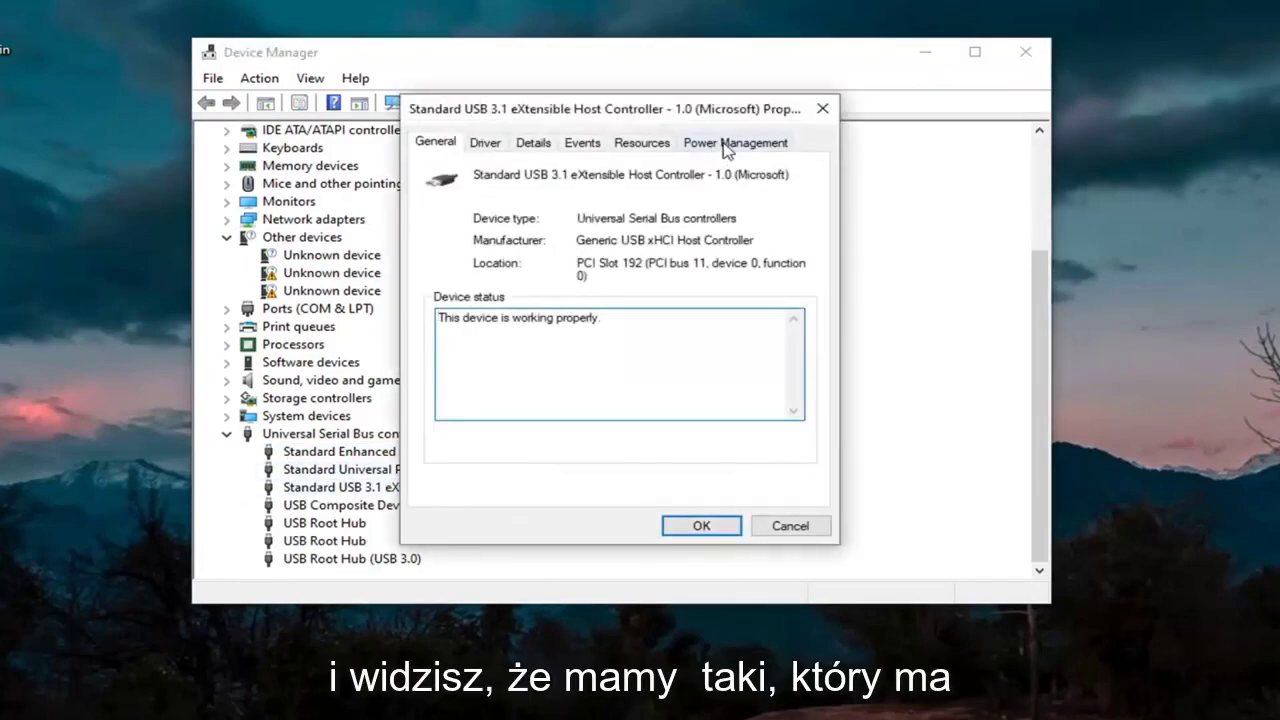
{"action": "left_click", "coordinate": [725, 148]}
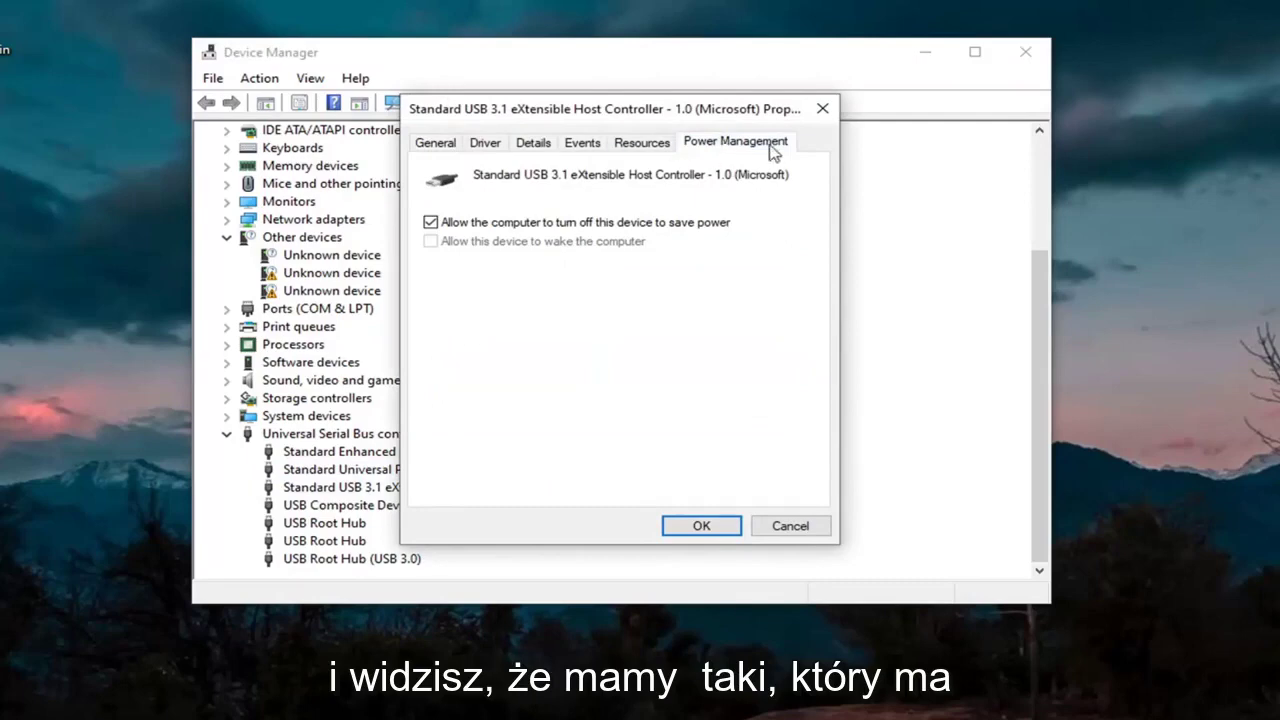
{"action": "left_click", "coordinate": [460, 228]}
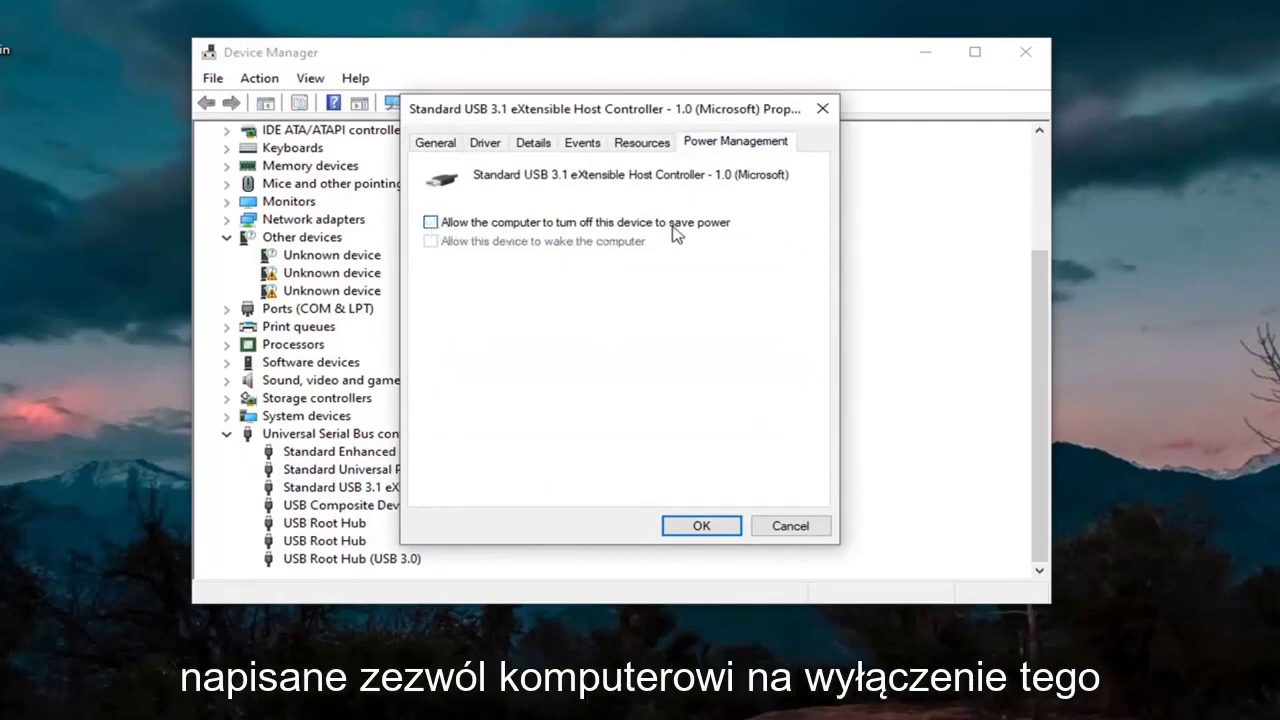
{"action": "left_click", "coordinate": [712, 532]}
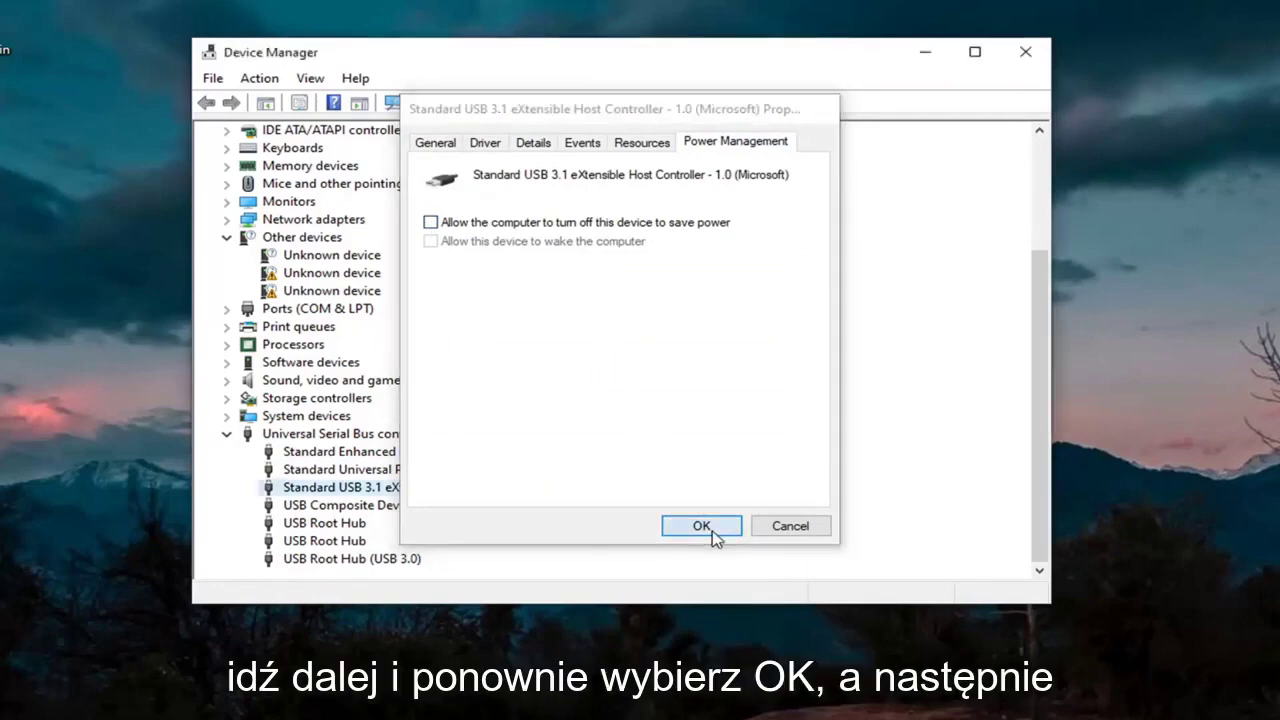
Check the USB Composite Device's properties, and disable letting the computer turn off the first USB Root Hub to save power.
{"action": "double_click", "coordinate": [398, 512]}
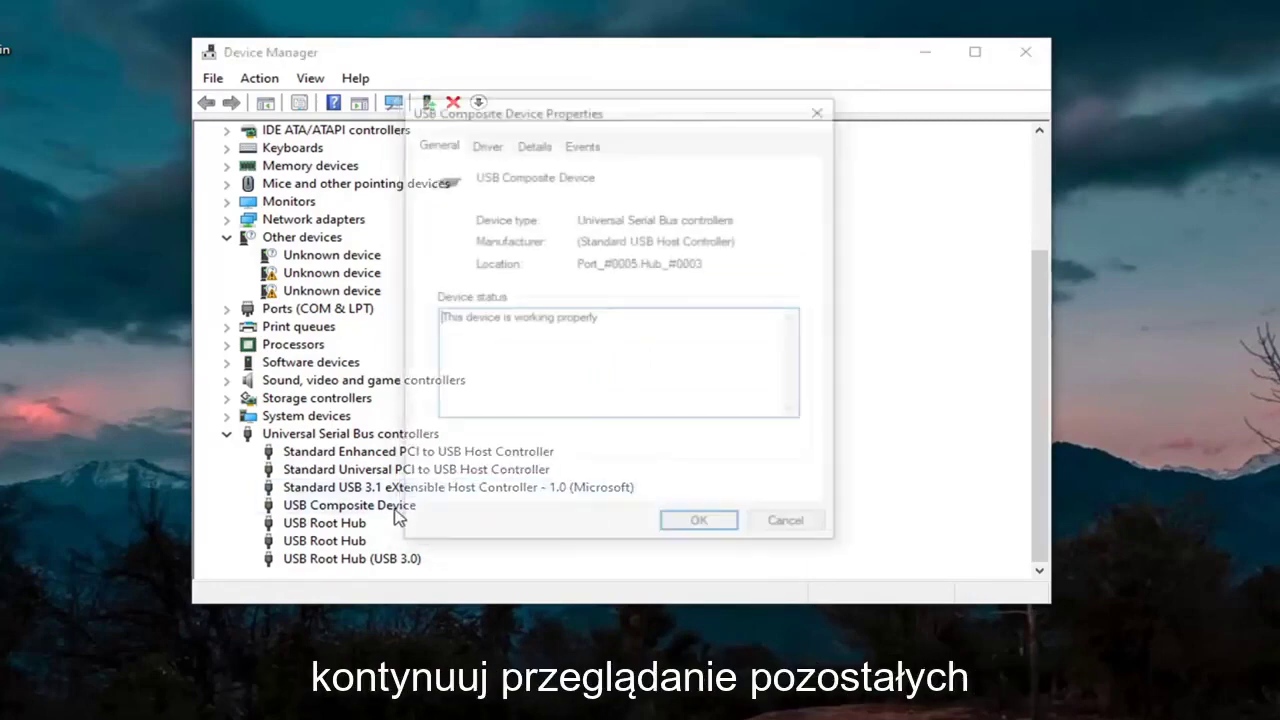
{"action": "left_click", "coordinate": [823, 110]}
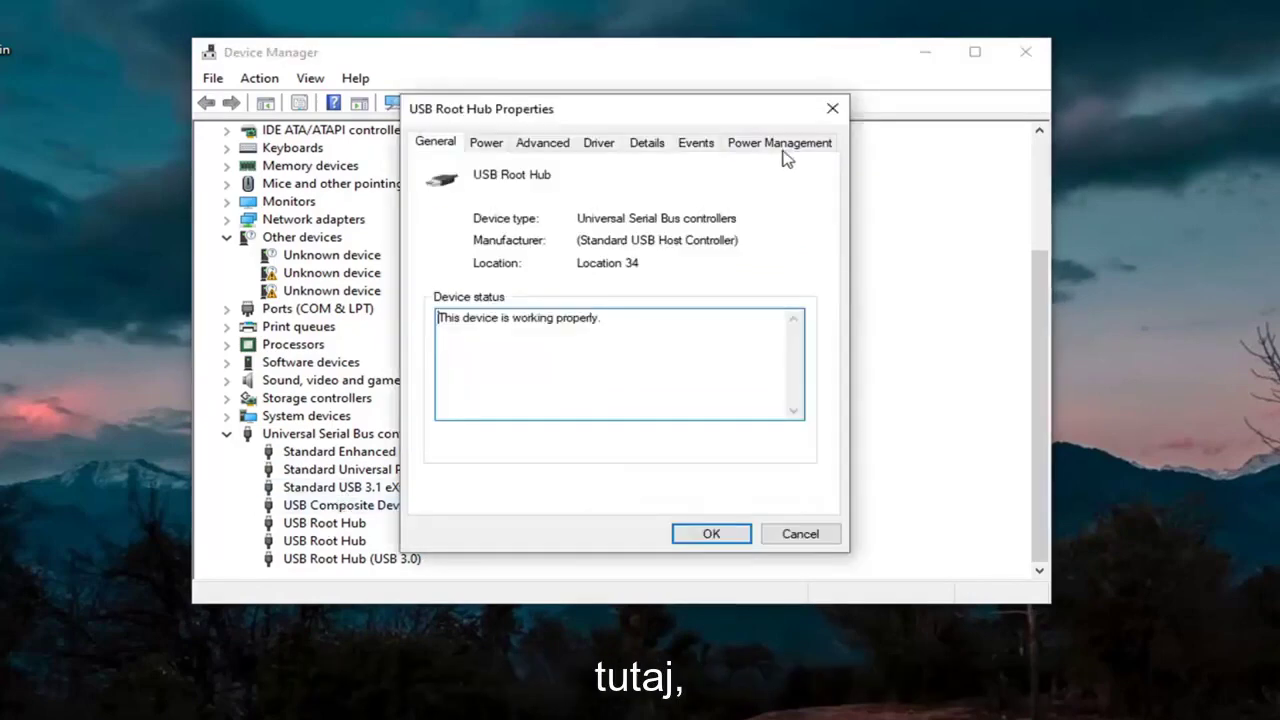
{"action": "left_click", "coordinate": [782, 148]}
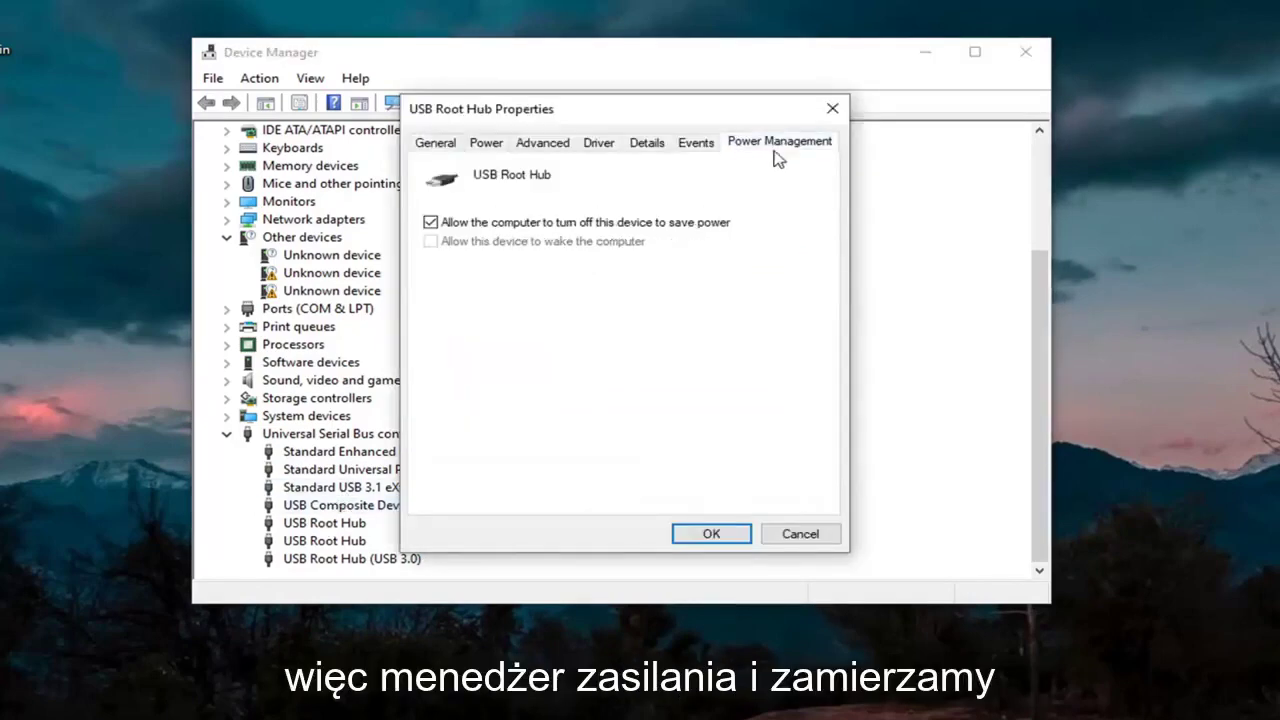
{"action": "left_click", "coordinate": [497, 226]}
{"action": "left_click", "coordinate": [710, 534]}
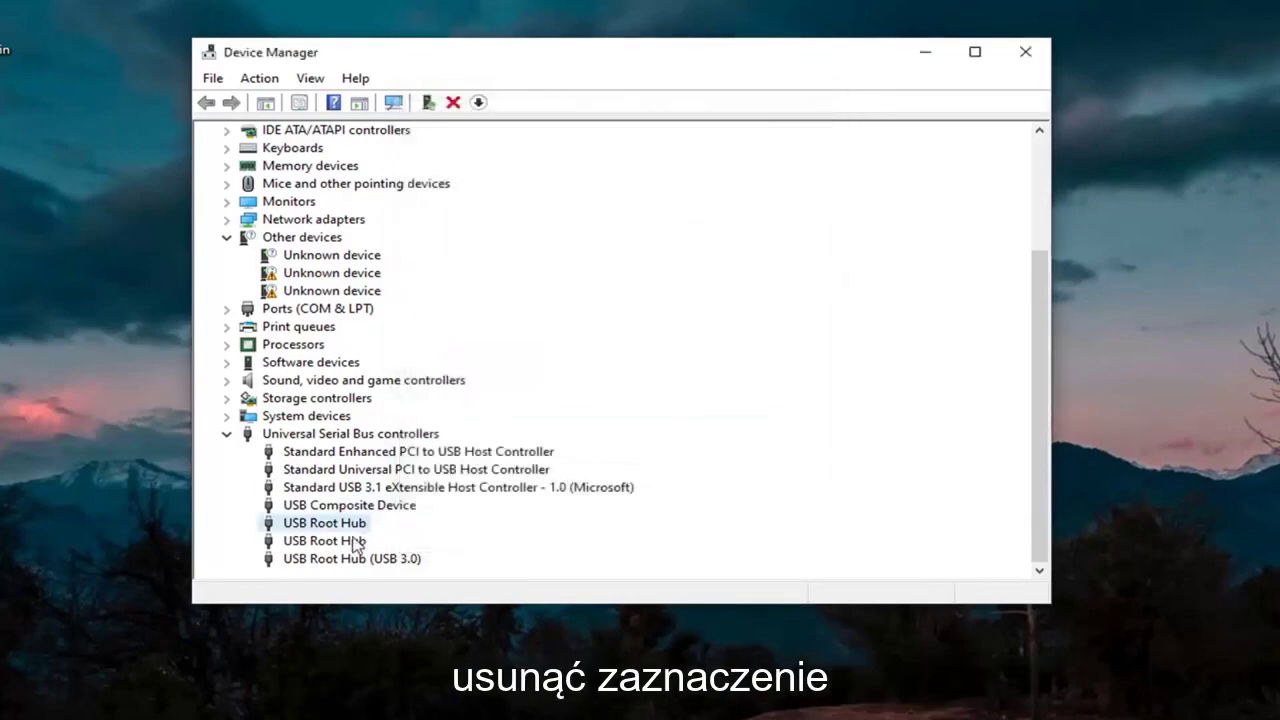
Disable "Allow the computer to turn off this device to save power" for the second USB Root Hub.
{"action": "double_click", "coordinate": [300, 533]}
{"action": "left_click", "coordinate": [778, 142]}
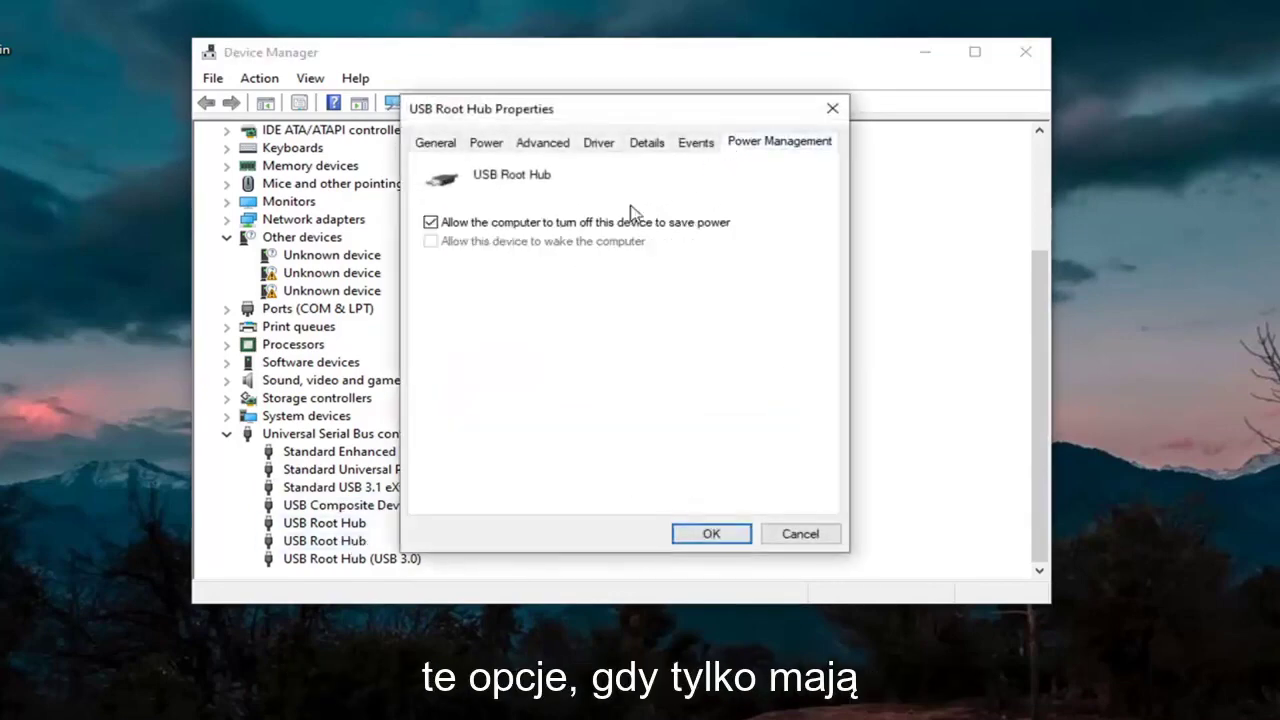
{"action": "left_click", "coordinate": [497, 226]}
{"action": "left_click", "coordinate": [711, 533]}
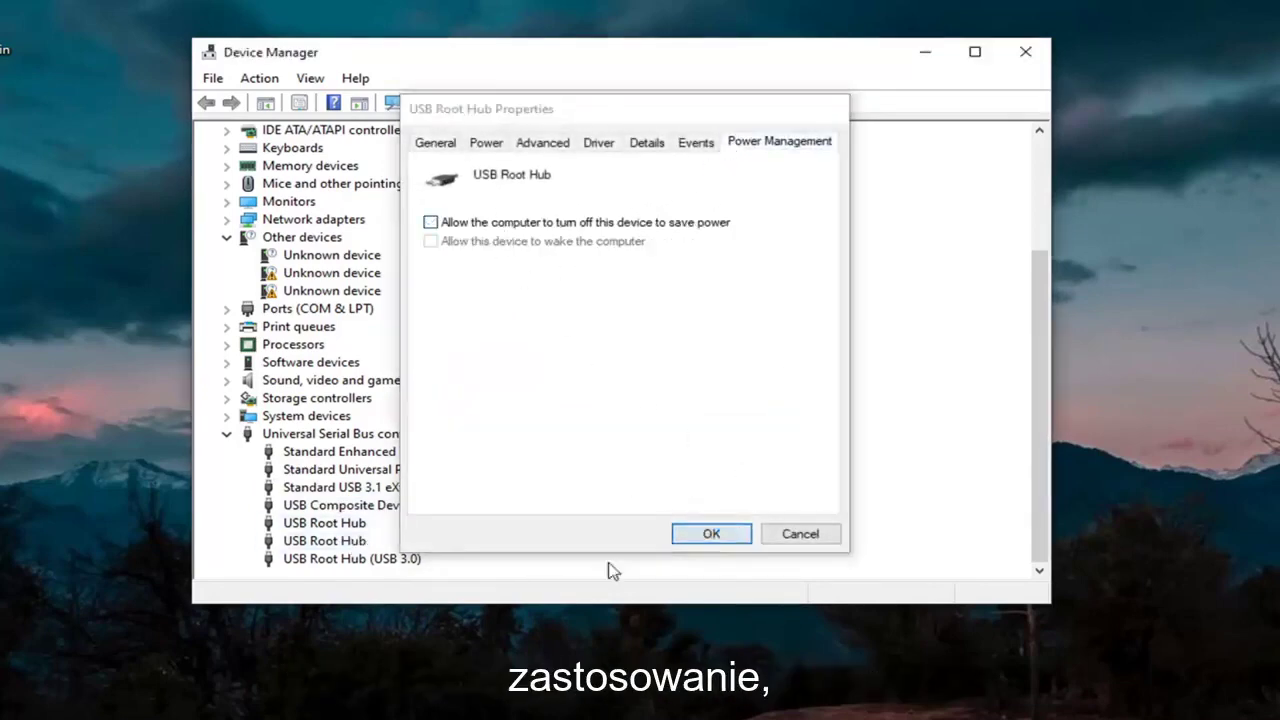
Disable "Allow the computer to turn off this device to save power" for USB Root Hub (USB 3.0), and close Device Manager.
{"action": "left_click", "coordinate": [376, 562]}
{"action": "double_click", "coordinate": [373, 562]}
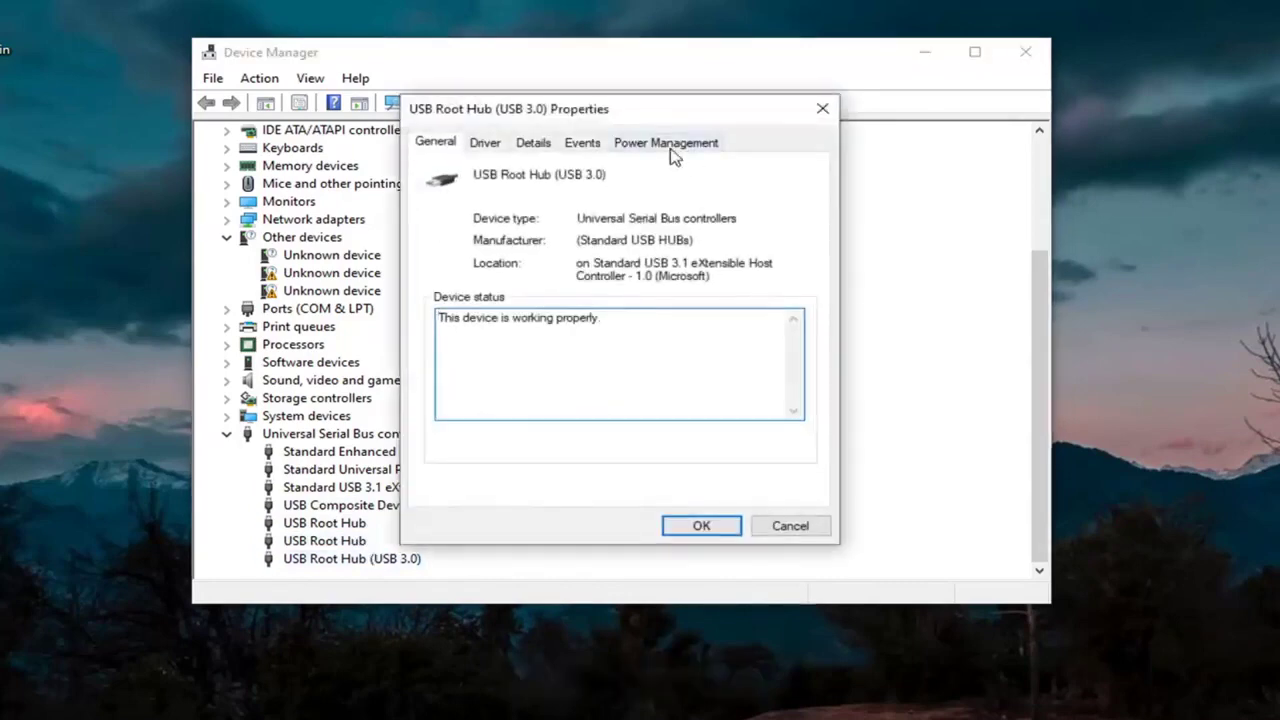
{"action": "left_click", "coordinate": [668, 145]}
{"action": "left_click", "coordinate": [485, 224]}
{"action": "left_click", "coordinate": [716, 530]}
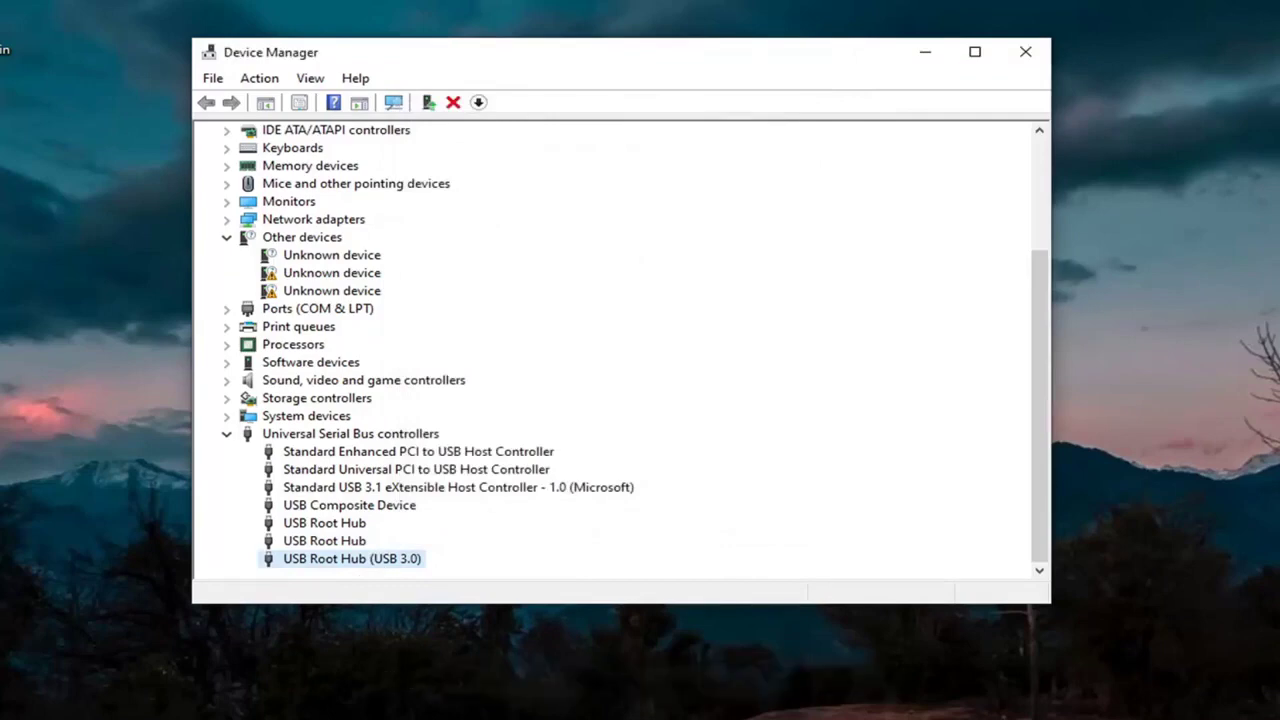
{"action": "left_click", "coordinate": [1024, 51]}
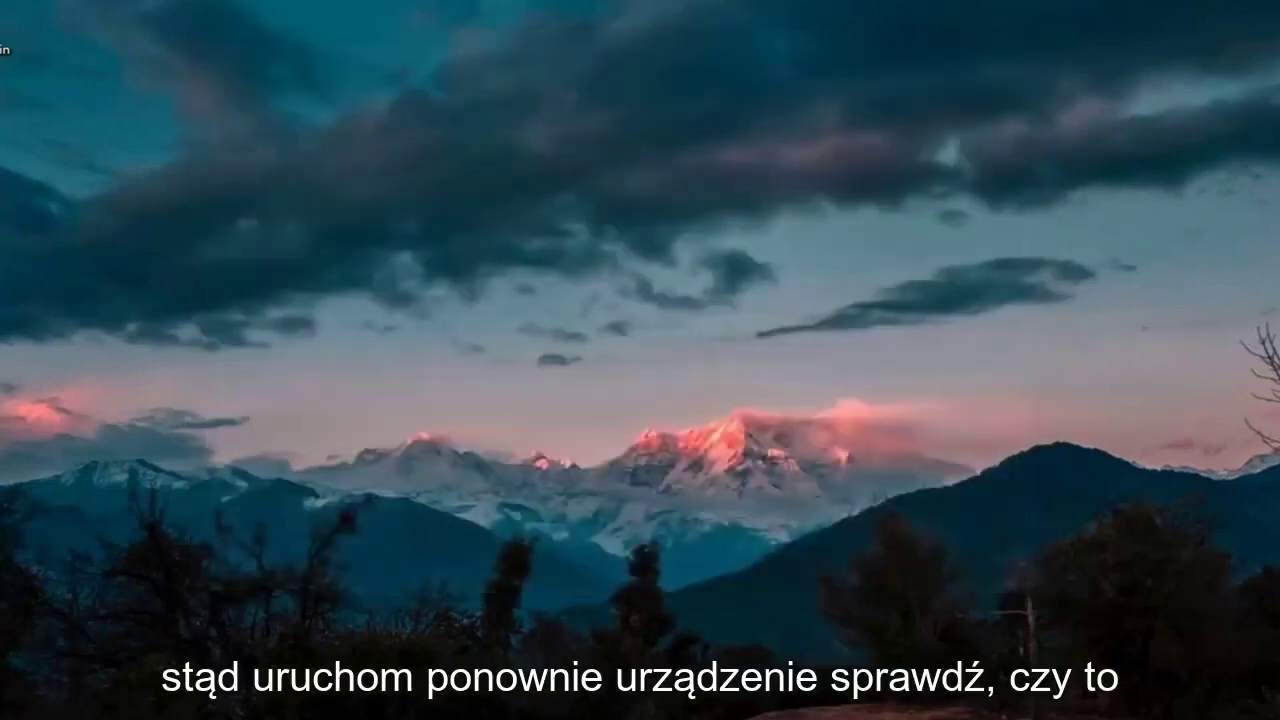